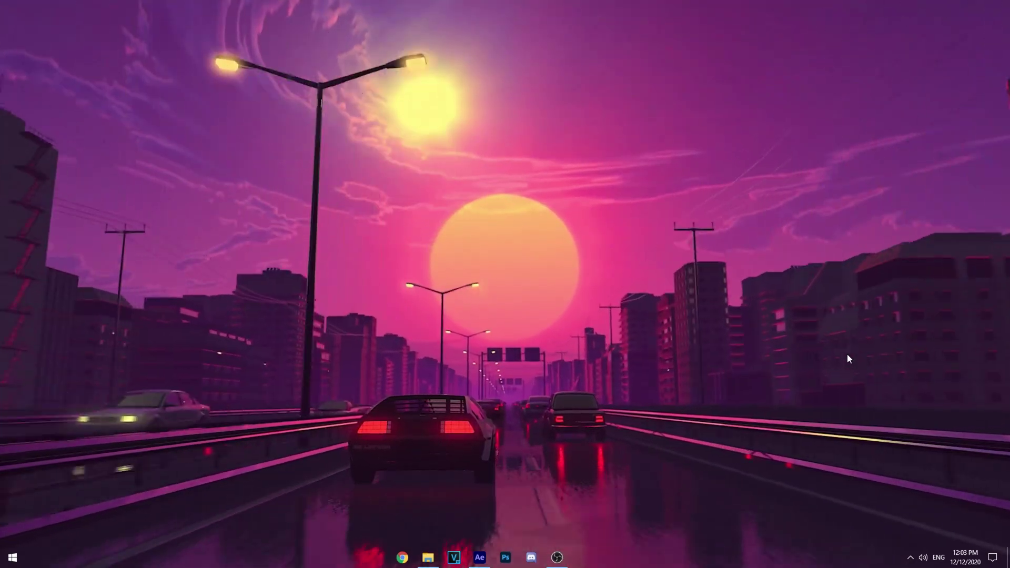
Open Adobe Creative Cloud Desktop from the Start menu and search All apps for Media Encoder.
{"action": "key", "text": "super"}
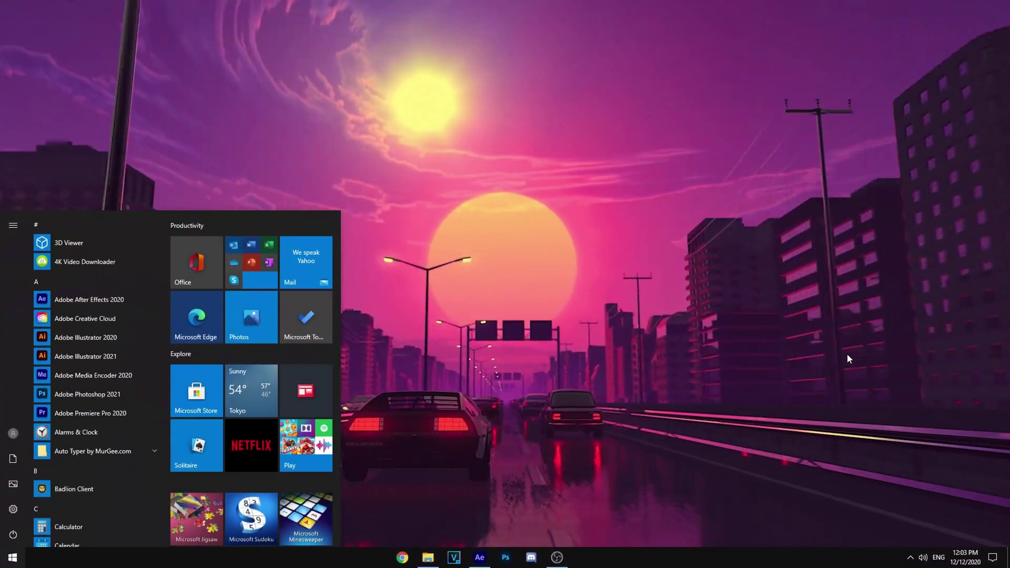
{"action": "type", "text": "adobe creati"}
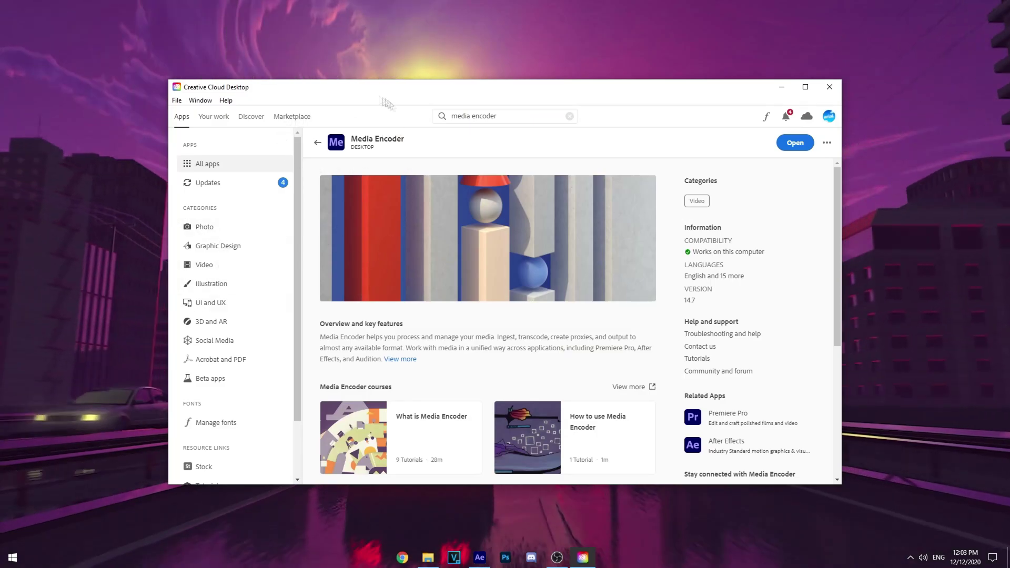
{"action": "left_click", "coordinate": [218, 164]}
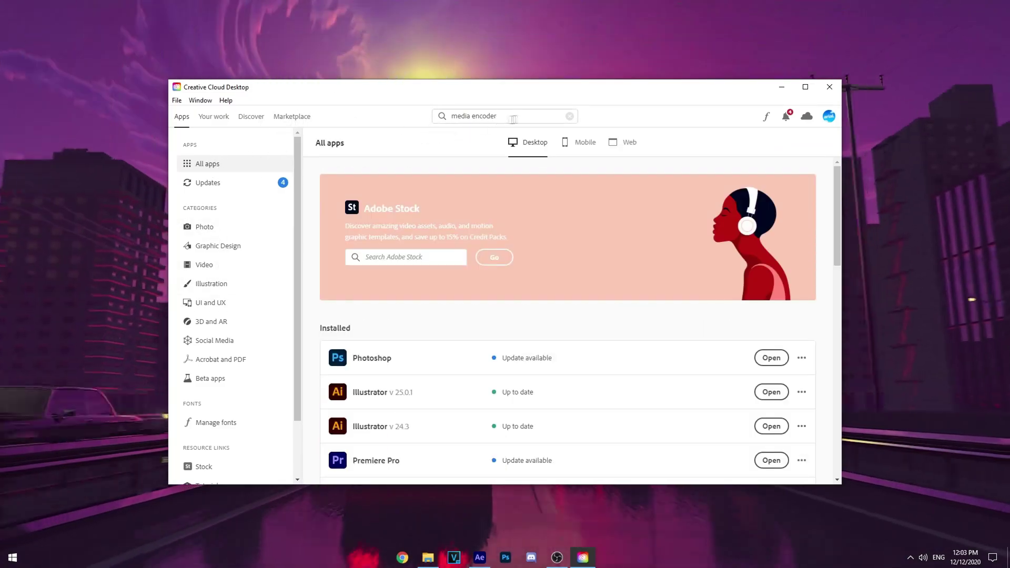
{"action": "left_click", "coordinate": [528, 116]}
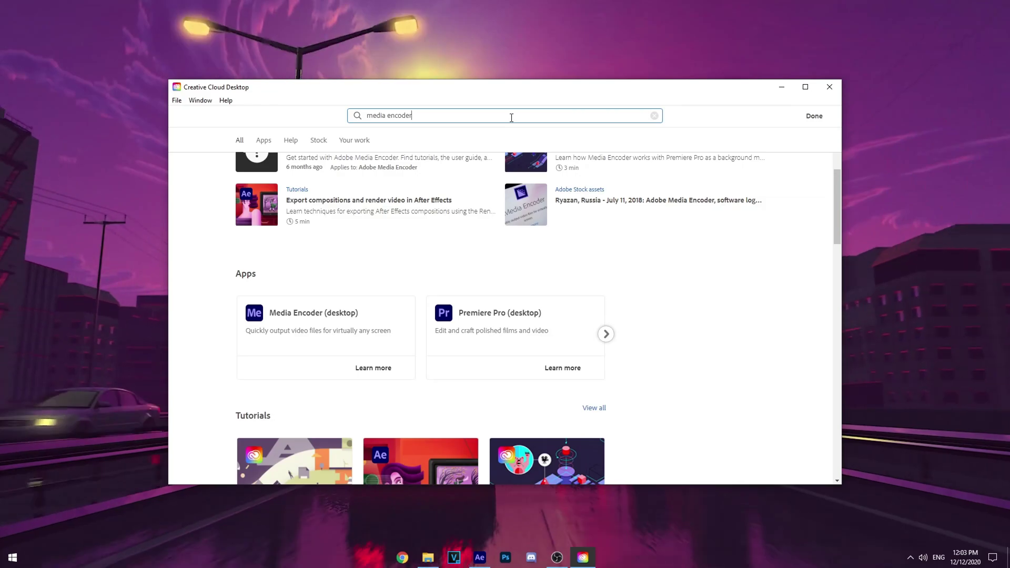
{"action": "left_click", "coordinate": [285, 255]}
Go to the Media Encoder app page in Creative Cloud and launch Media Encoder.
{"action": "scroll", "coordinate": [286, 255], "scroll_direction": "up", "scroll_amount": 4}
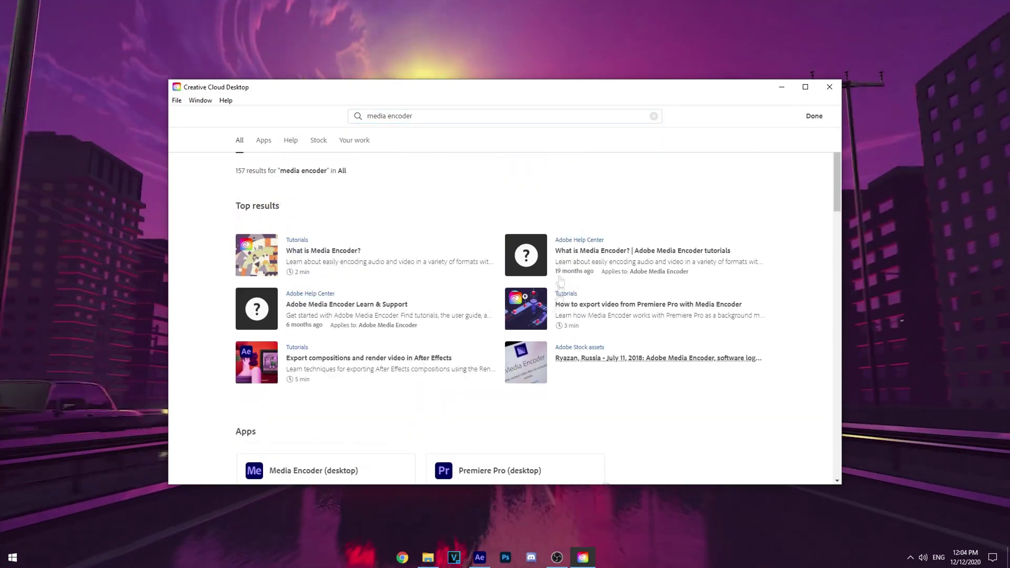
{"action": "scroll", "coordinate": [251, 354], "scroll_direction": "down", "scroll_amount": 2}
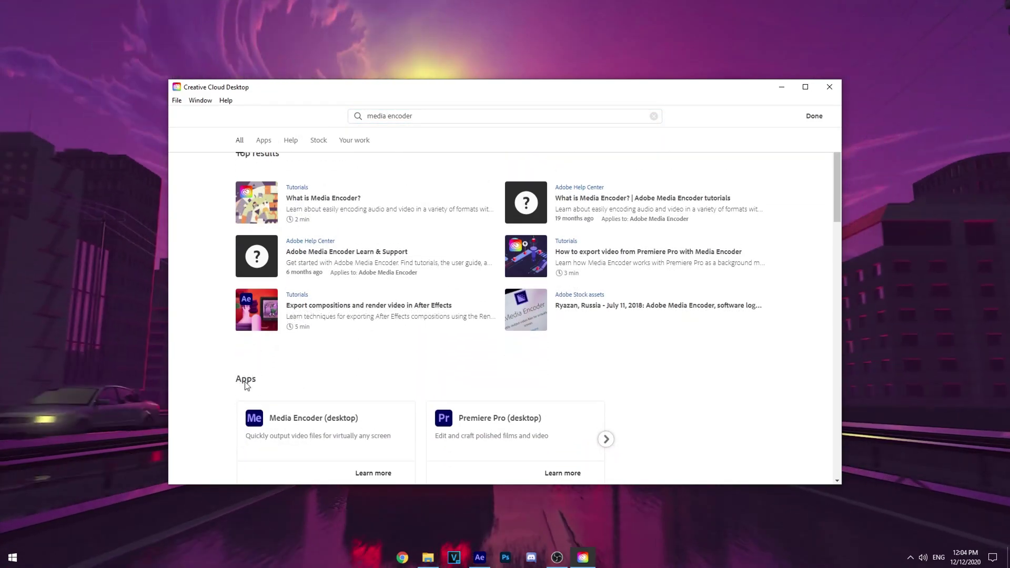
{"action": "scroll", "coordinate": [293, 367], "scroll_direction": "down", "scroll_amount": 2}
{"action": "left_click", "coordinate": [295, 313]}
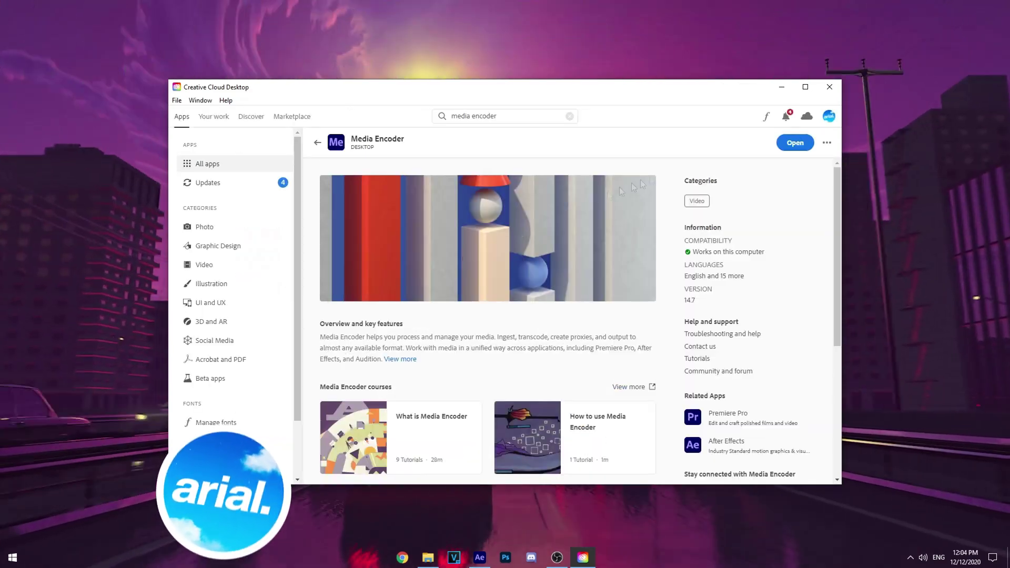
{"action": "left_click", "coordinate": [797, 149]}
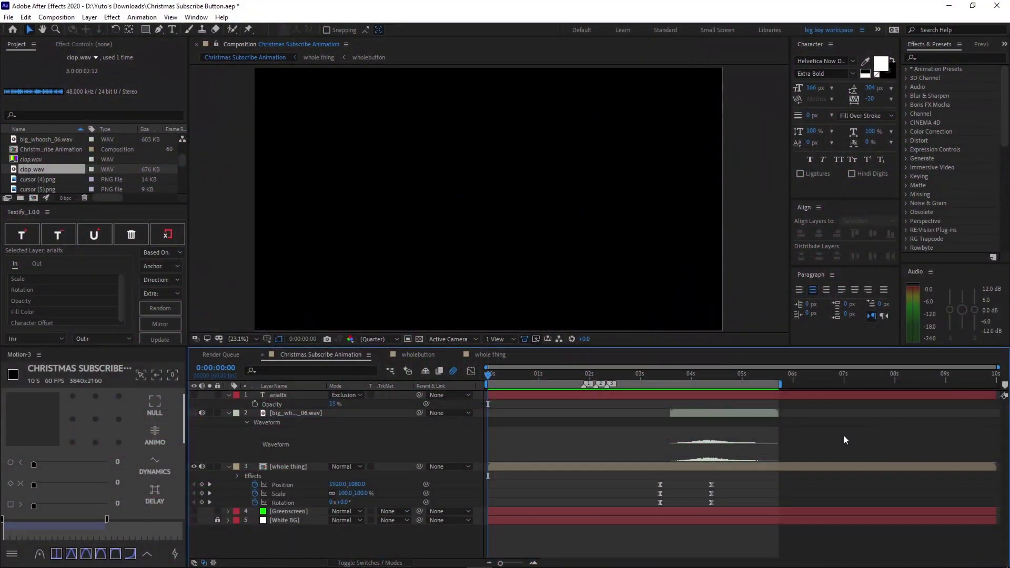
Set the Christmas Subscribe Animation playhead to 0:00:01:00 and reach File > Export's Media Encoder queue option.
{"action": "left_click", "coordinate": [539, 378]}
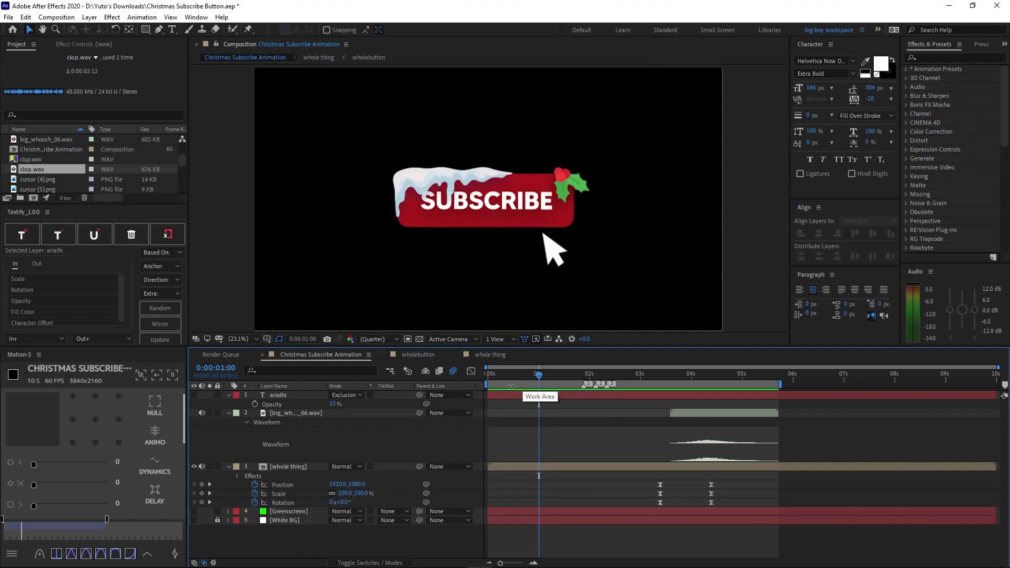
{"action": "left_click", "coordinate": [12, 19]}
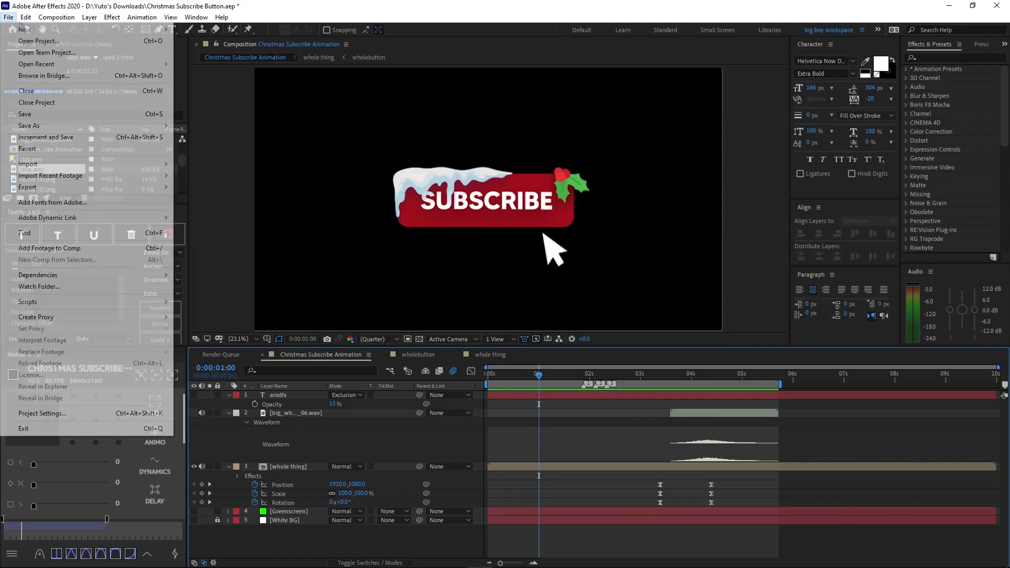
{"action": "mouse_move", "coordinate": [74, 190]}
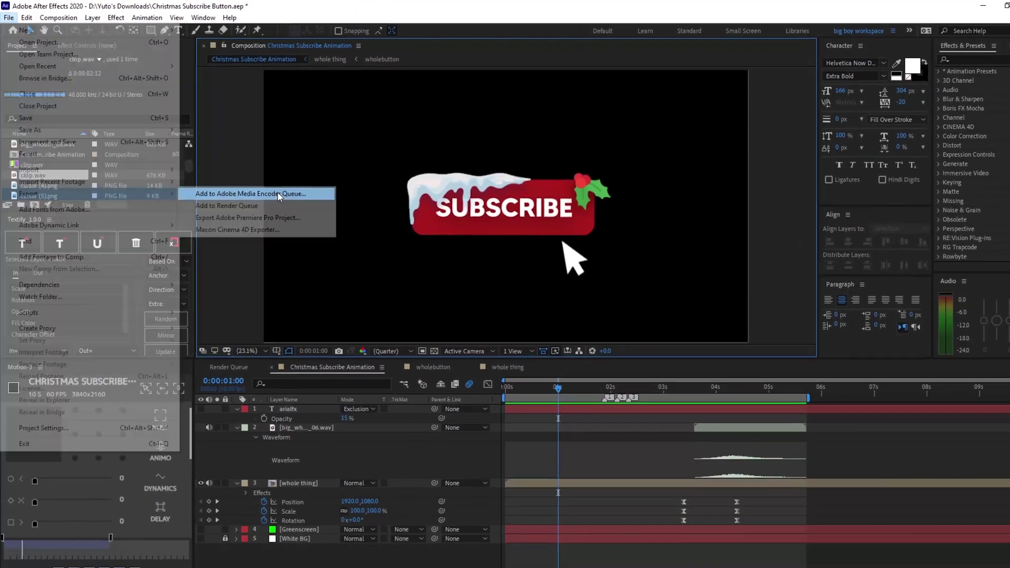
Queue the animation in Media Encoder, then review every Preferences category and close with OK.
{"action": "left_click", "coordinate": [314, 220]}
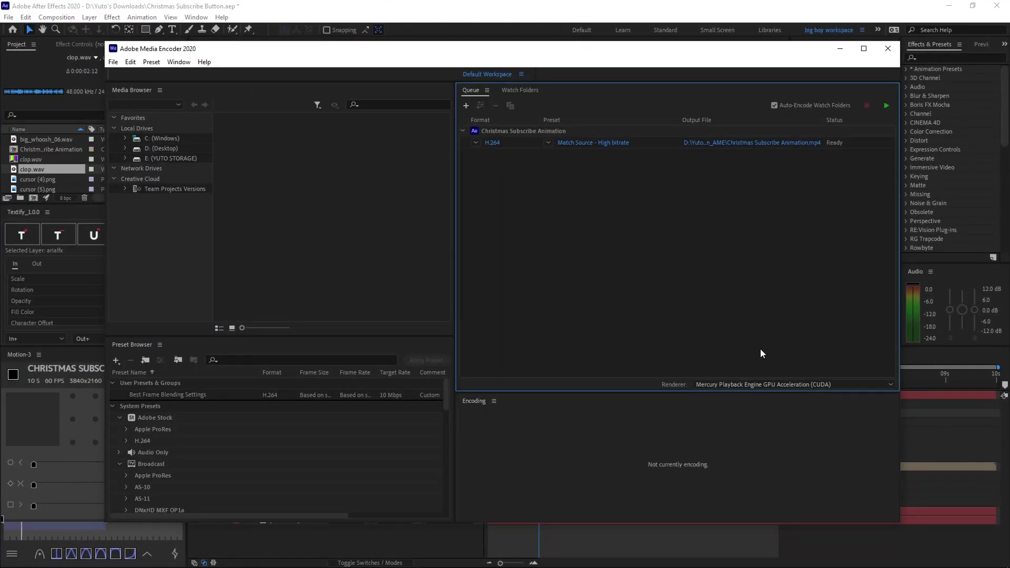
{"action": "left_click", "coordinate": [132, 62]}
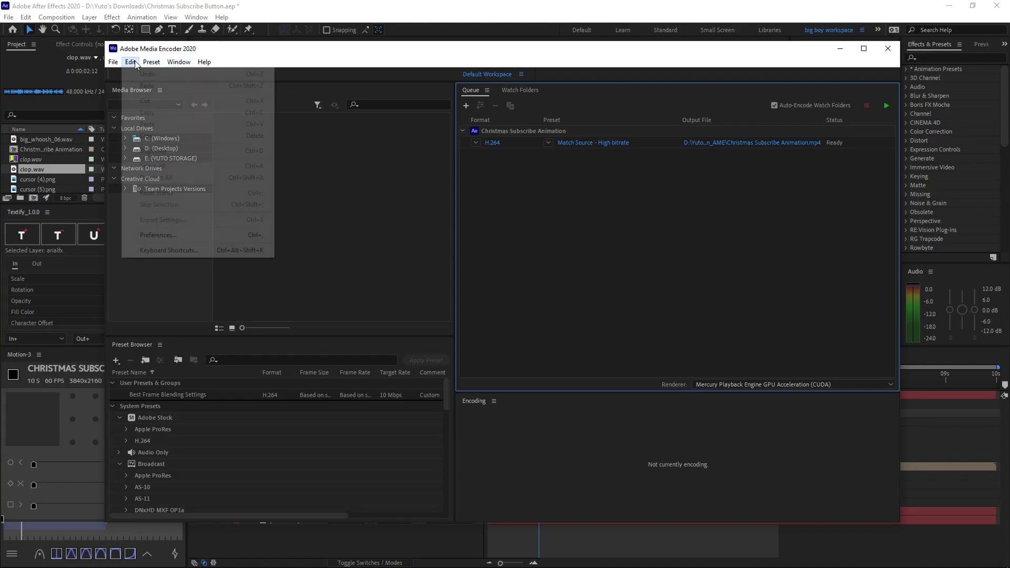
{"action": "left_click", "coordinate": [213, 235]}
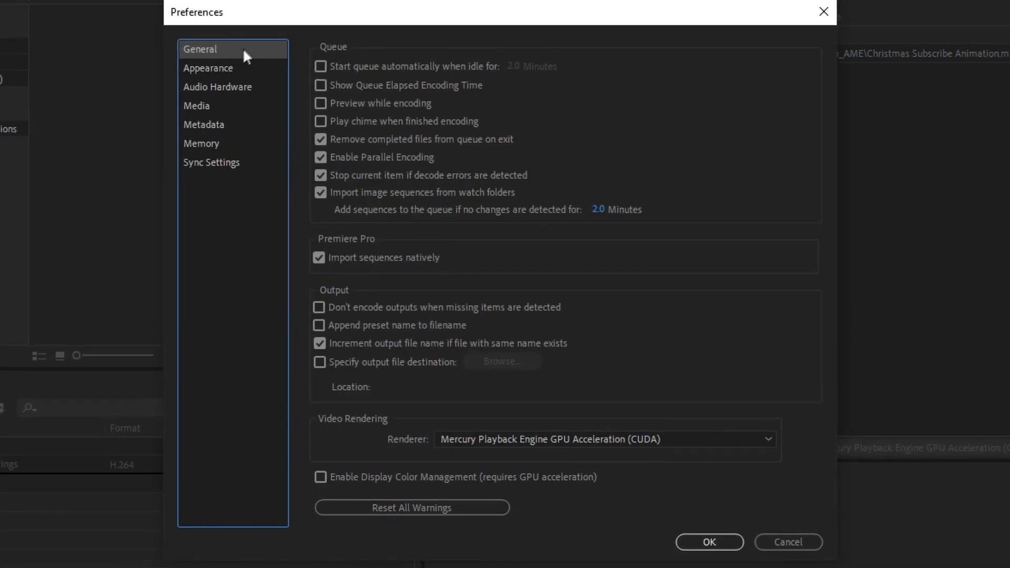
{"action": "left_click", "coordinate": [220, 68]}
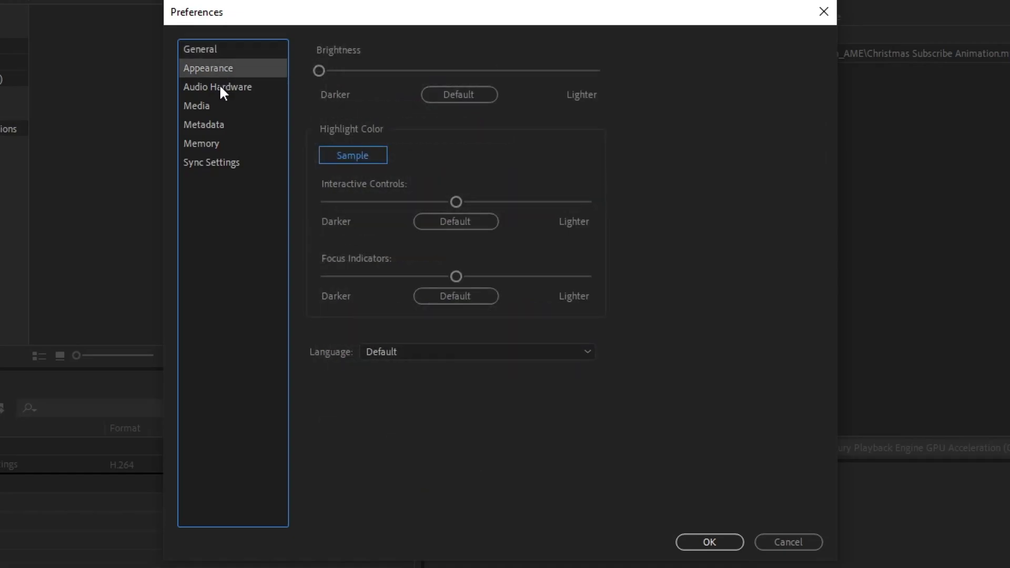
{"action": "left_click", "coordinate": [221, 89]}
{"action": "left_click", "coordinate": [220, 111]}
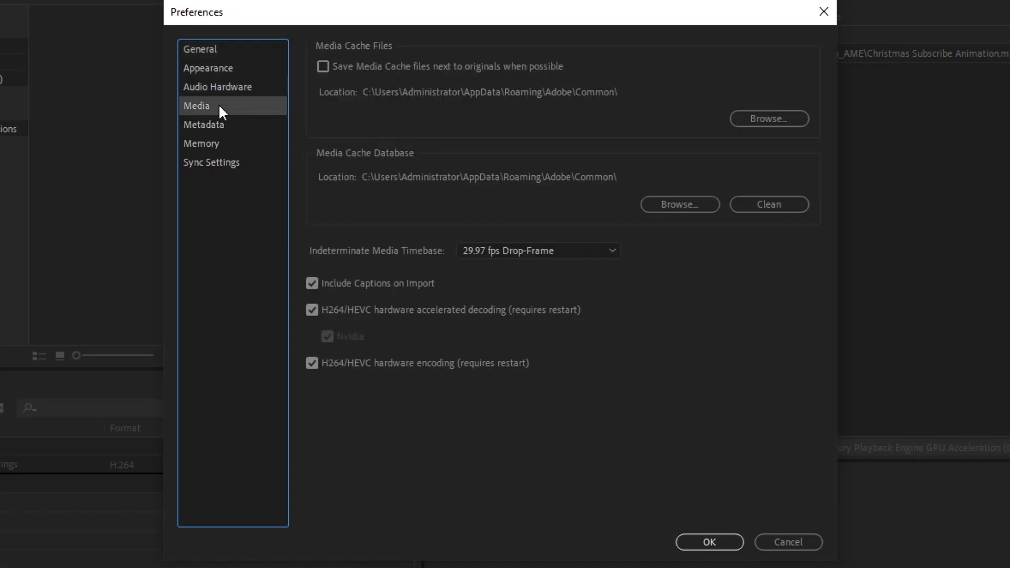
{"action": "left_click", "coordinate": [214, 128]}
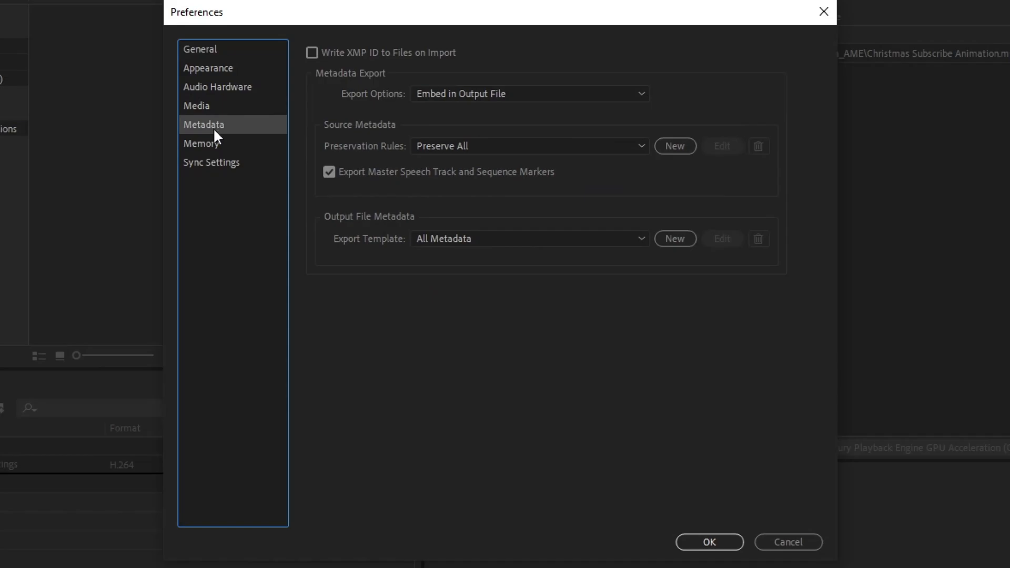
{"action": "left_click", "coordinate": [228, 147]}
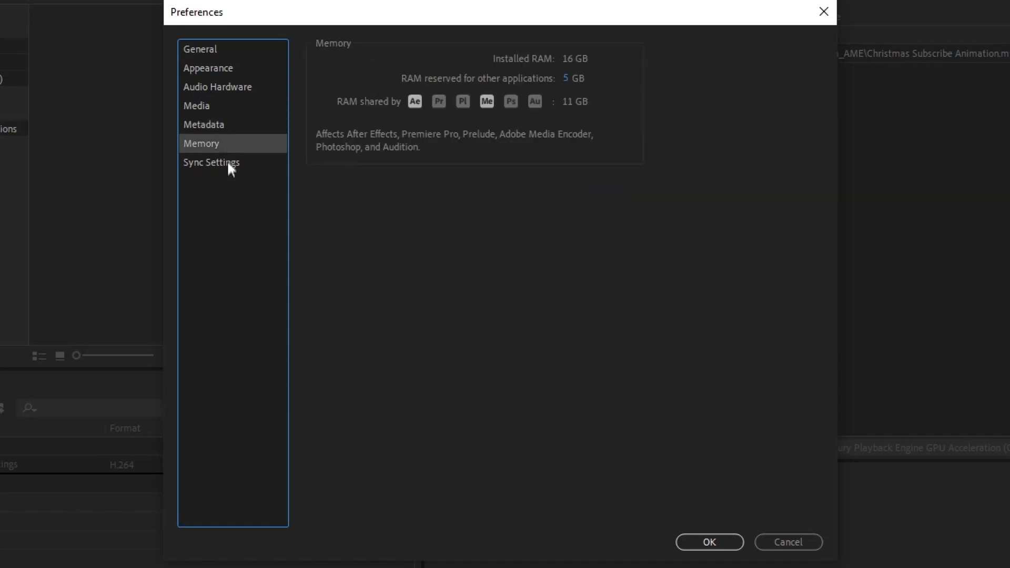
{"action": "left_click", "coordinate": [230, 166]}
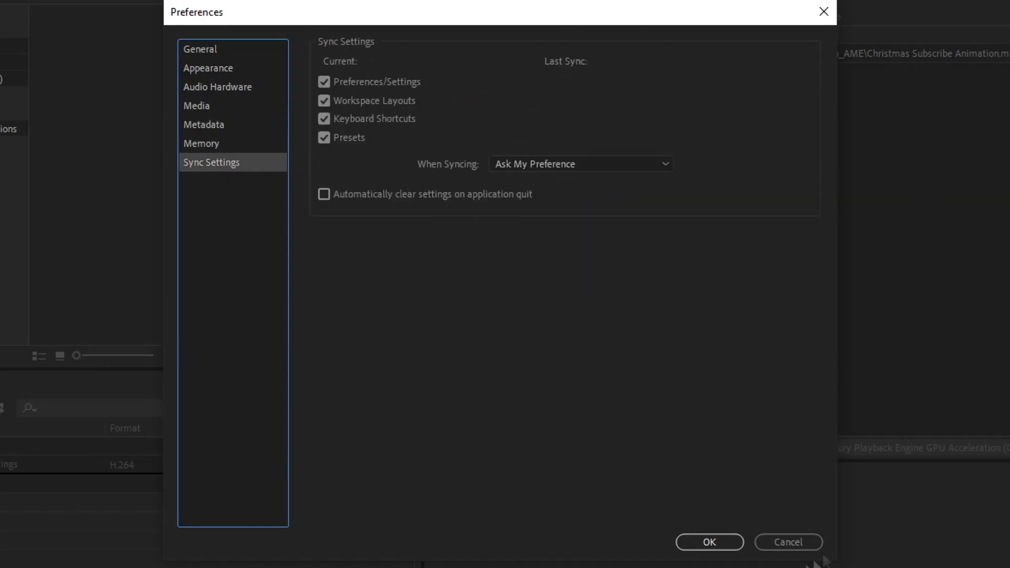
{"action": "left_click", "coordinate": [700, 542]}
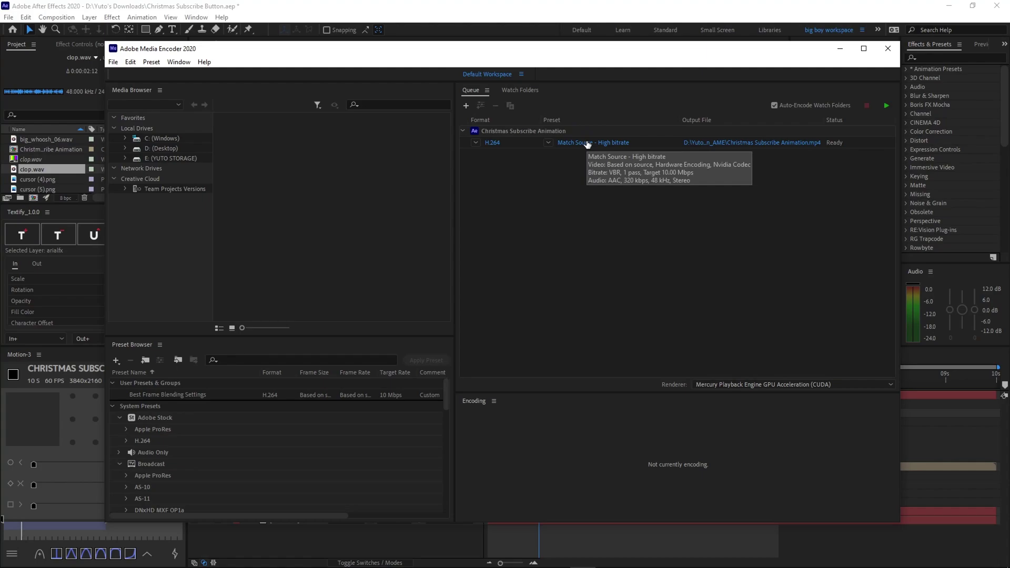
Open the queued item's Export Settings and check the presets, keeping Match Source - High bitrate.
{"action": "left_click", "coordinate": [588, 143]}
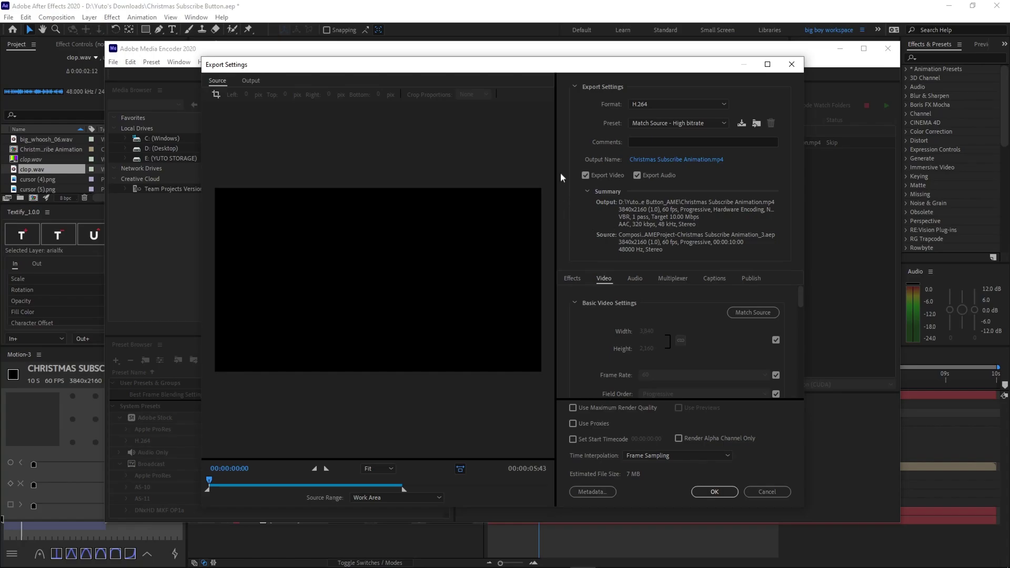
{"action": "left_click", "coordinate": [638, 124]}
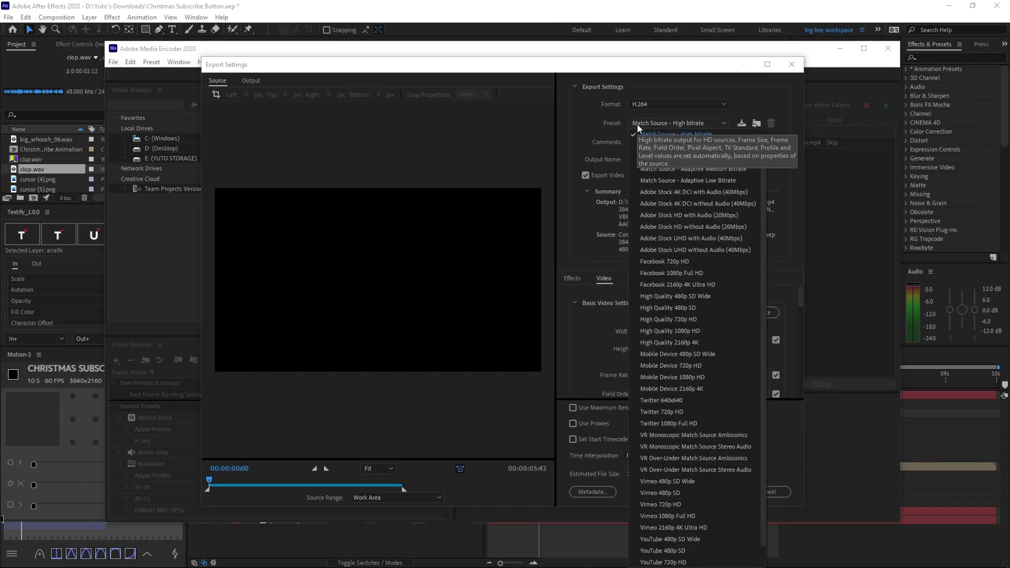
{"action": "left_click", "coordinate": [611, 131]}
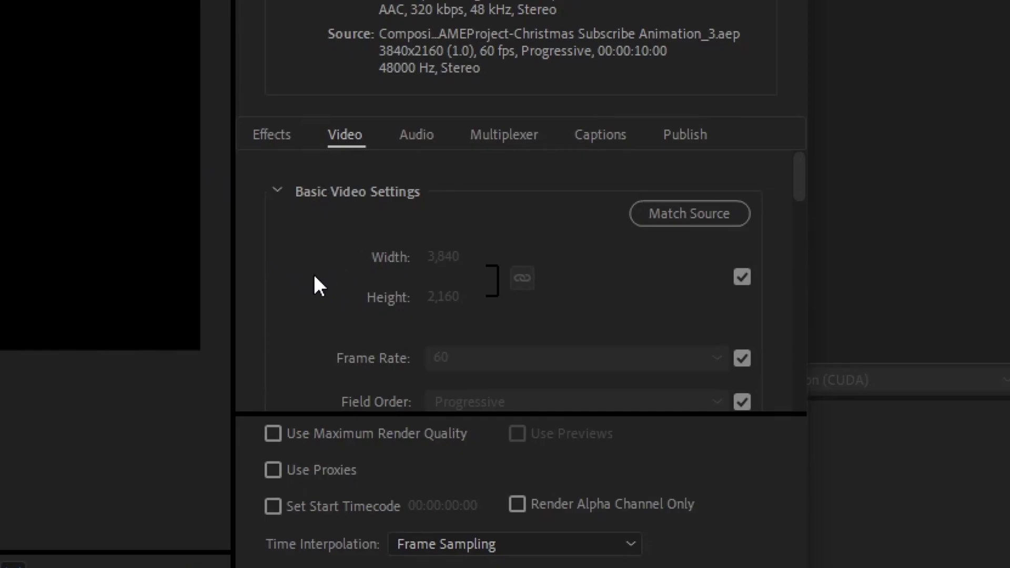
{"action": "scroll", "coordinate": [315, 278], "scroll_direction": "down", "scroll_amount": 3}
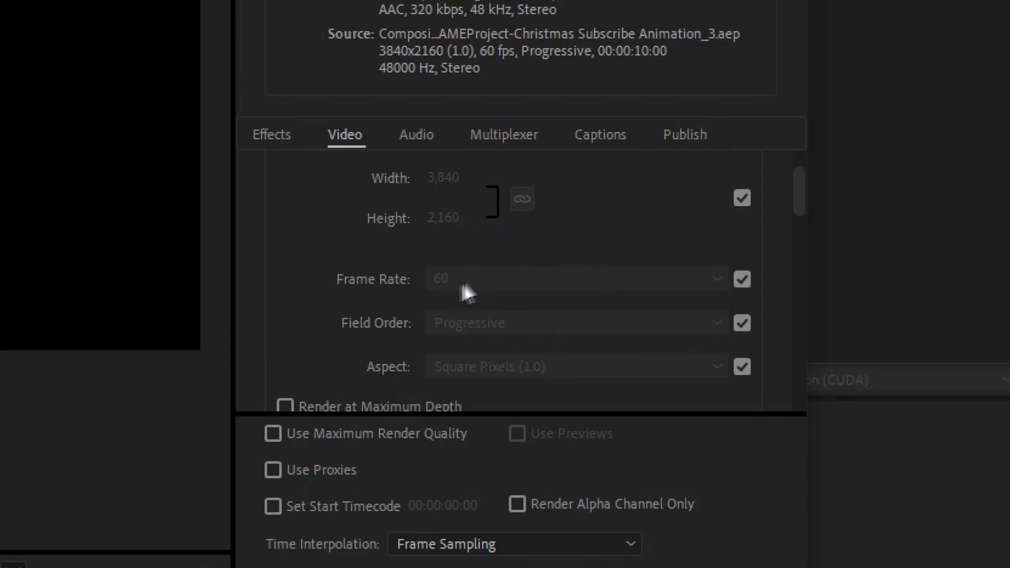
{"action": "scroll", "coordinate": [568, 292], "scroll_direction": "down", "scroll_amount": 3}
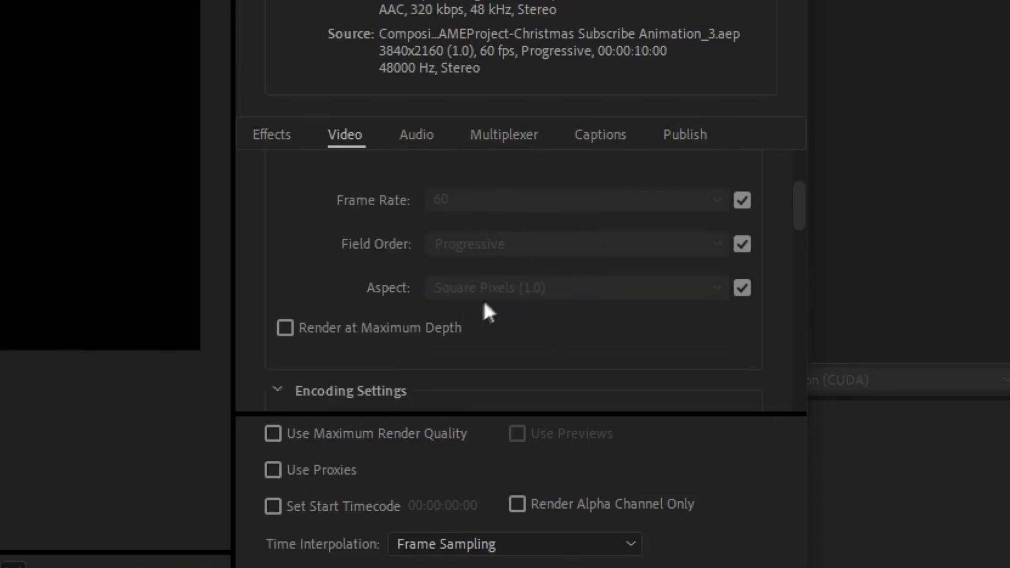
{"action": "scroll", "coordinate": [534, 290], "scroll_direction": "down", "scroll_amount": 3}
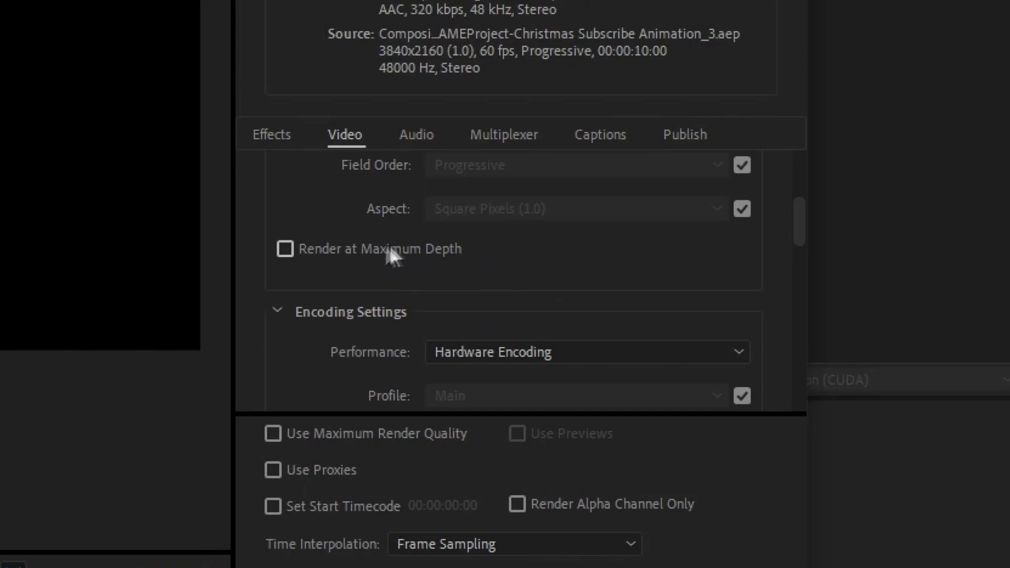
{"action": "scroll", "coordinate": [533, 284], "scroll_direction": "down", "scroll_amount": 3}
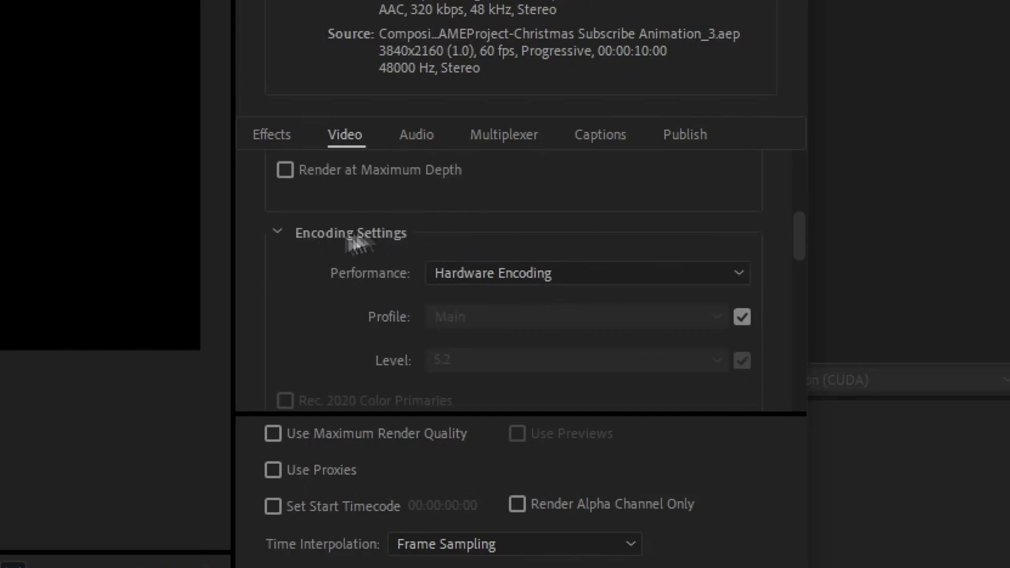
{"action": "mouse_move", "coordinate": [522, 284]}
{"action": "scroll", "coordinate": [390, 256], "scroll_direction": "down", "scroll_amount": 3}
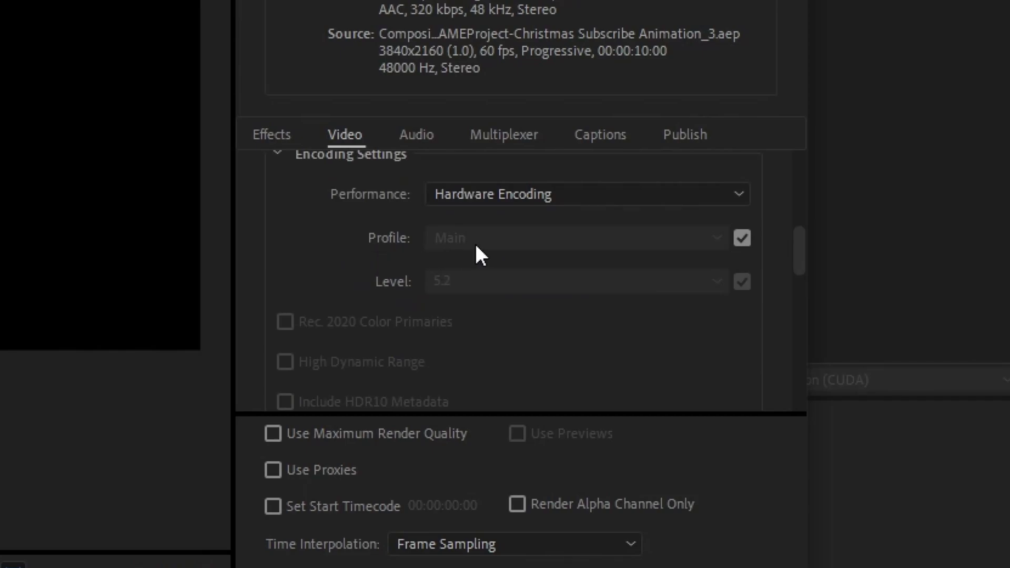
{"action": "scroll", "coordinate": [522, 327], "scroll_direction": "down", "scroll_amount": 3}
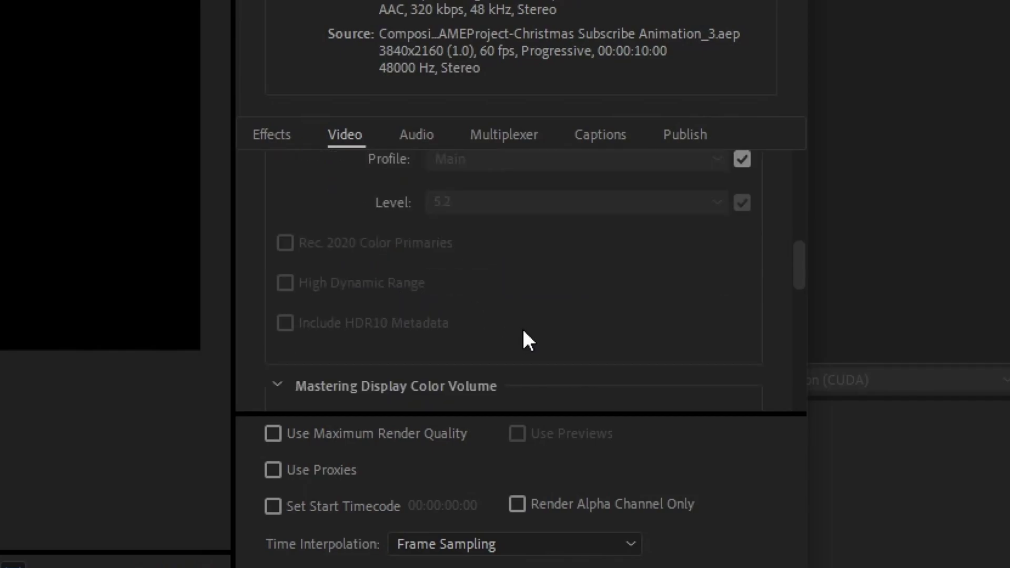
{"action": "scroll", "coordinate": [440, 248], "scroll_direction": "down", "scroll_amount": 6}
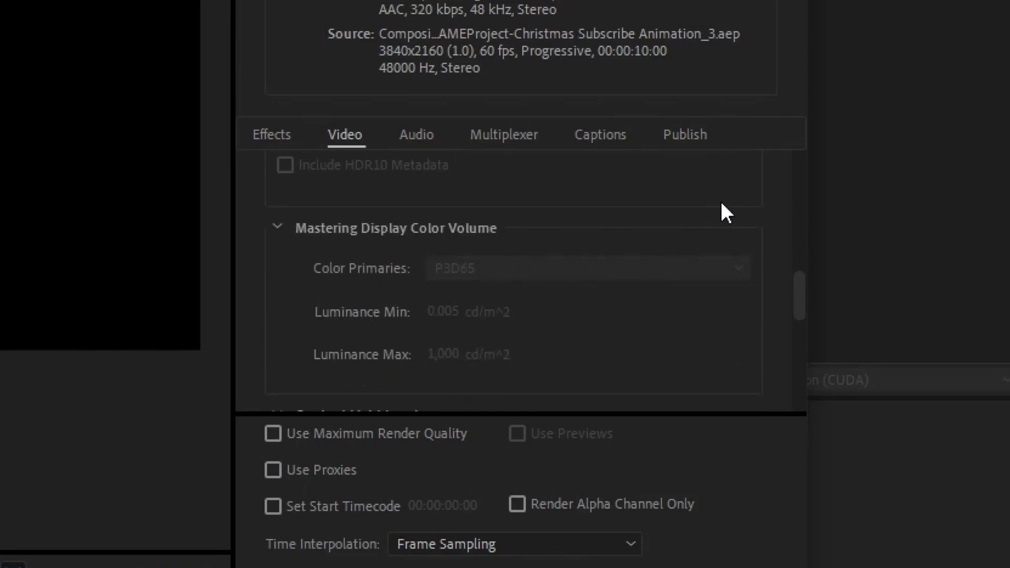
{"action": "scroll", "coordinate": [722, 206], "scroll_direction": "down", "scroll_amount": 6}
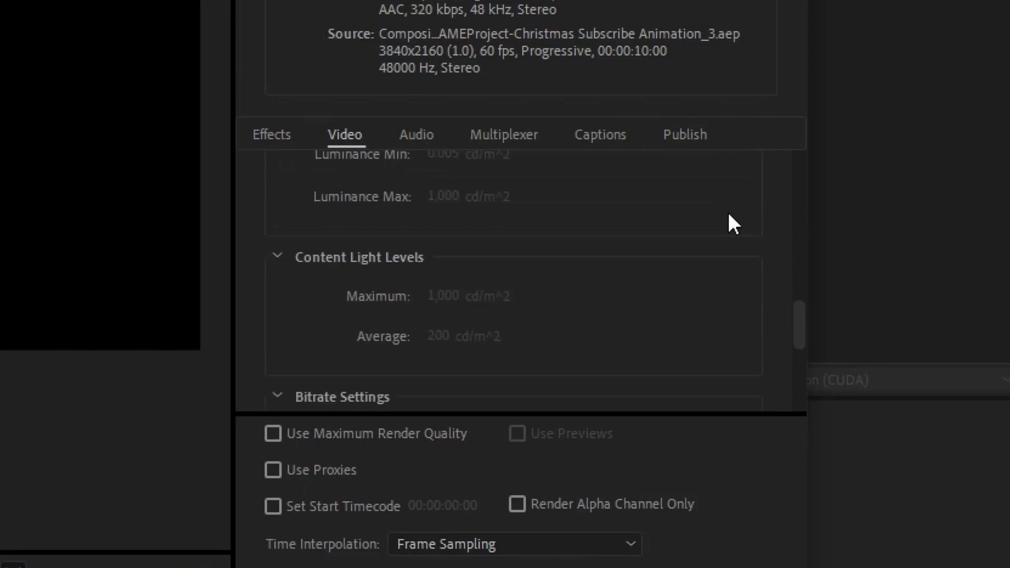
{"action": "scroll", "coordinate": [729, 215], "scroll_direction": "down", "scroll_amount": 9}
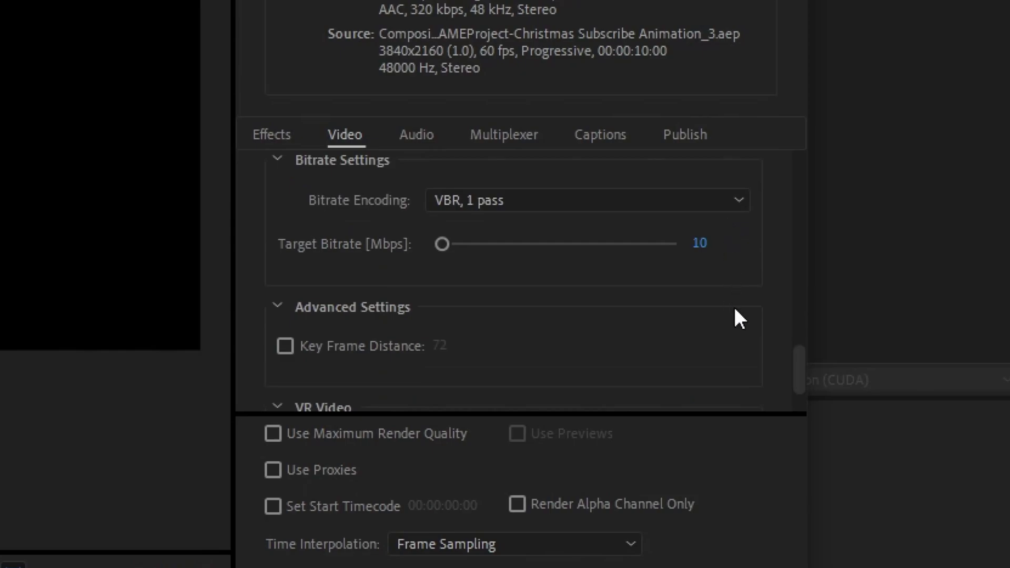
{"action": "scroll", "coordinate": [735, 315], "scroll_direction": "up", "scroll_amount": 3}
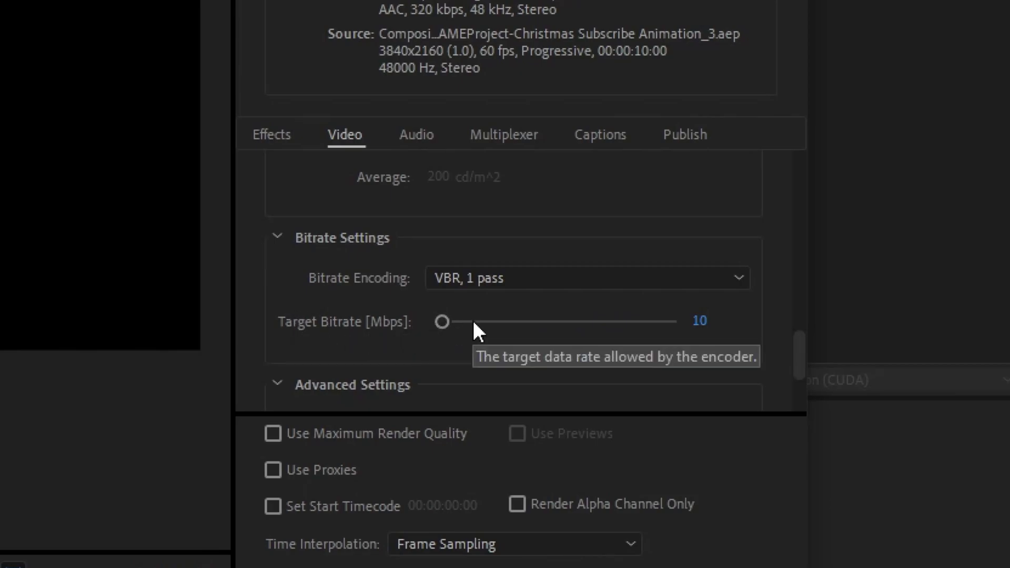
{"action": "left_click", "coordinate": [516, 287]}
{"action": "left_click", "coordinate": [548, 243]}
{"action": "left_click", "coordinate": [496, 287]}
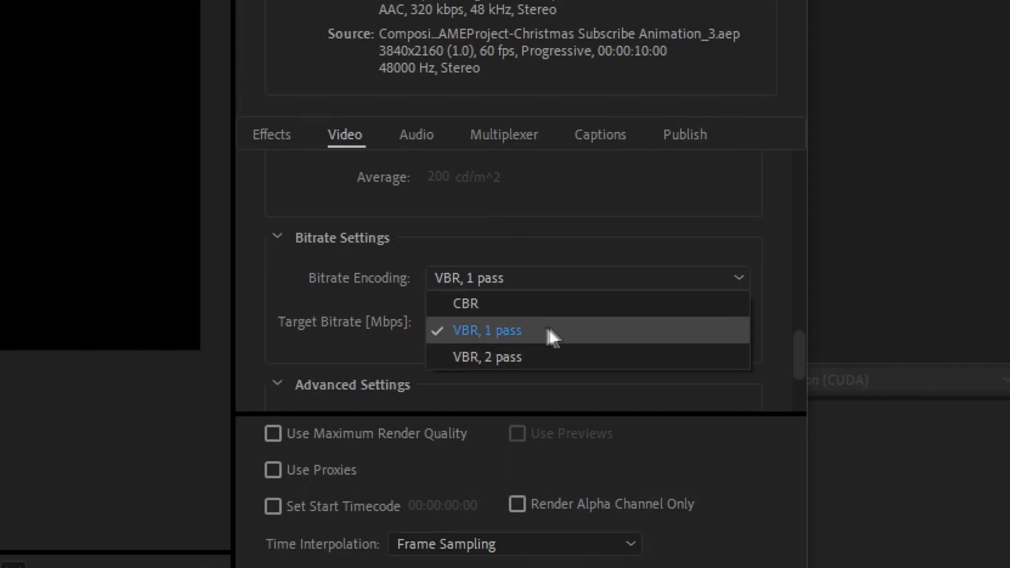
{"action": "left_click", "coordinate": [514, 330]}
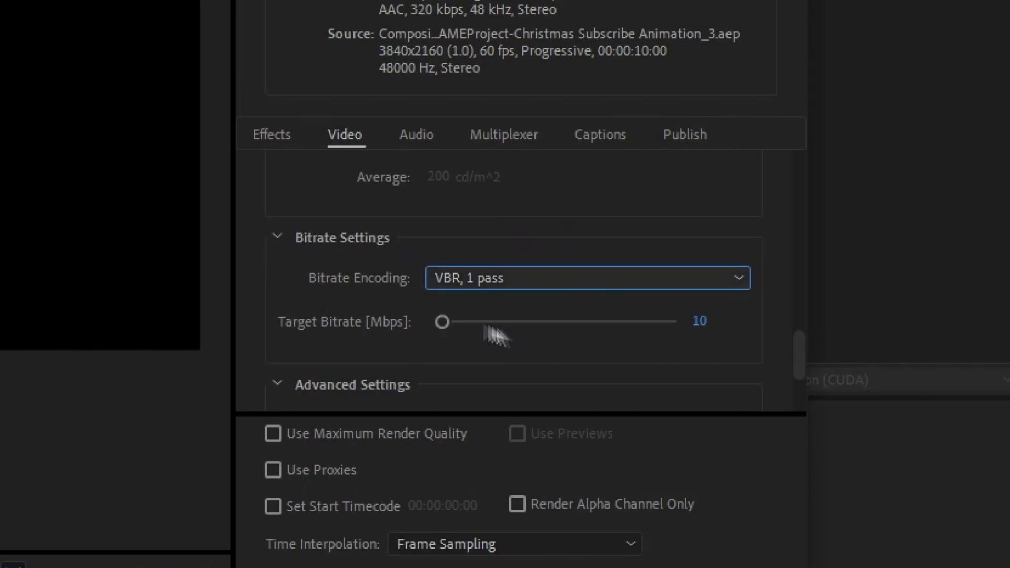
{"action": "scroll", "coordinate": [379, 284], "scroll_direction": "down", "scroll_amount": 4}
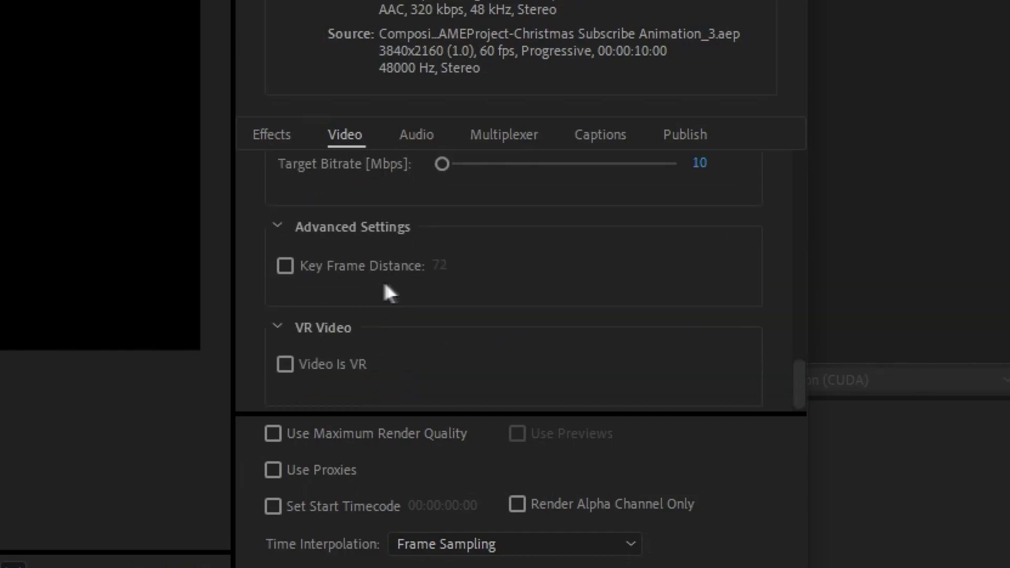
{"action": "scroll", "coordinate": [438, 232], "scroll_direction": "down", "scroll_amount": 1}
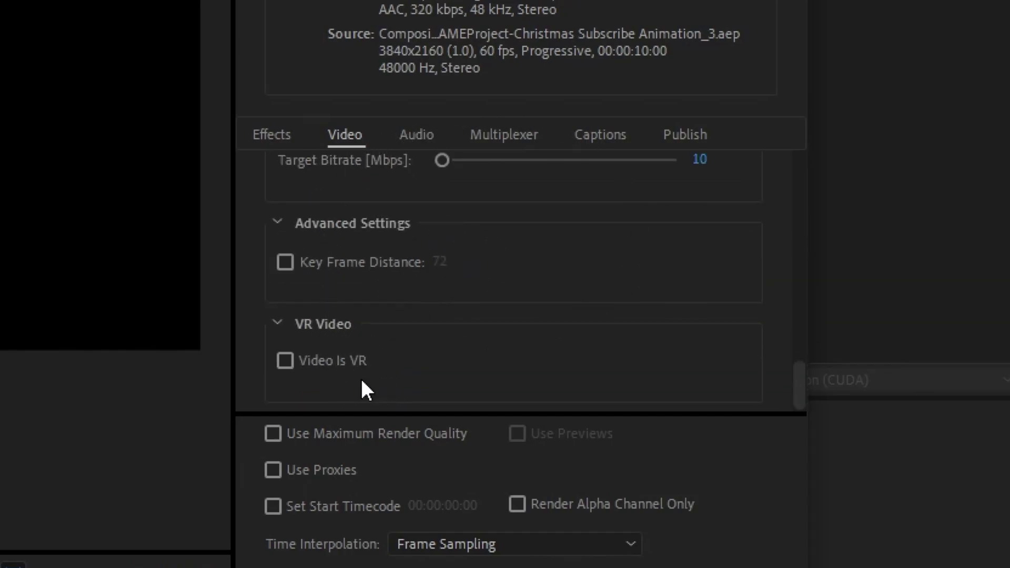
{"action": "left_click", "coordinate": [275, 137]}
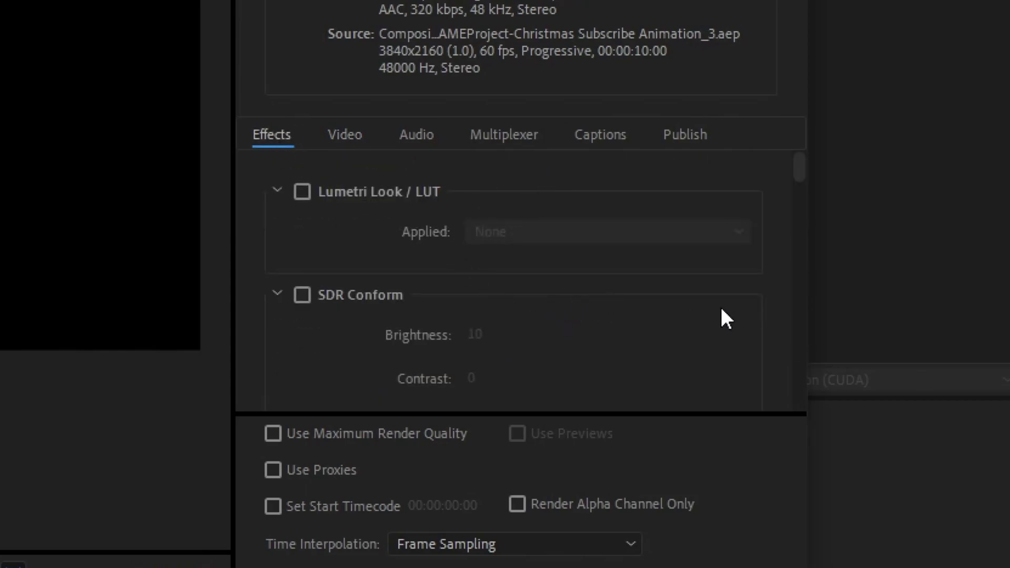
{"action": "scroll", "coordinate": [728, 318], "scroll_direction": "down", "scroll_amount": 6}
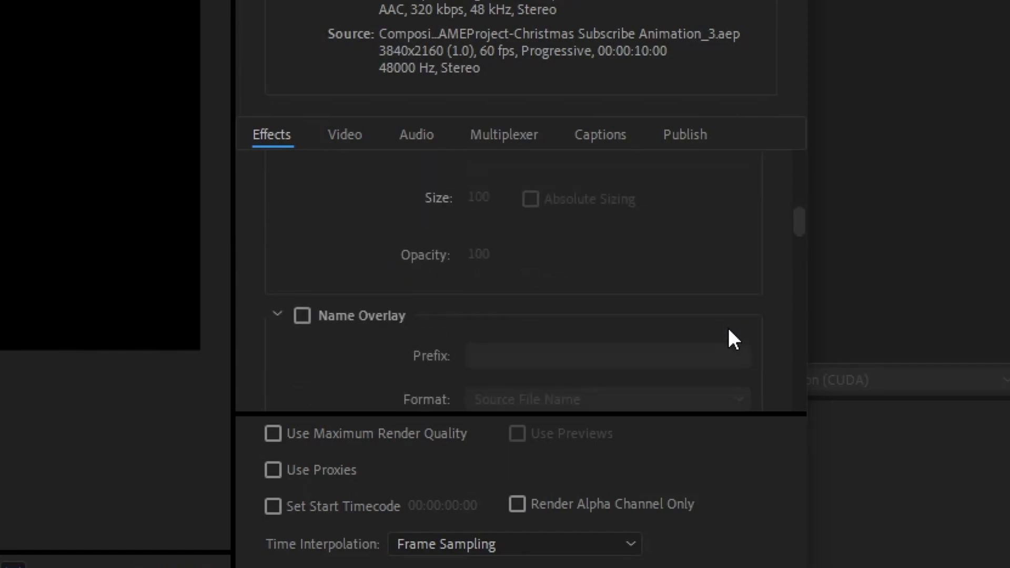
{"action": "scroll", "coordinate": [728, 330], "scroll_direction": "down", "scroll_amount": 8}
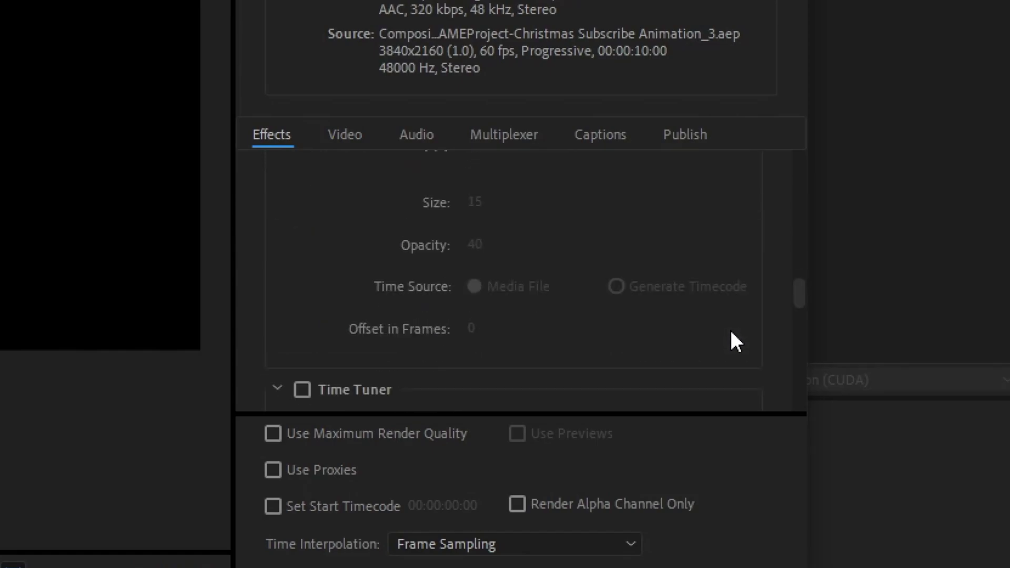
{"action": "scroll", "coordinate": [735, 343], "scroll_direction": "down", "scroll_amount": 8}
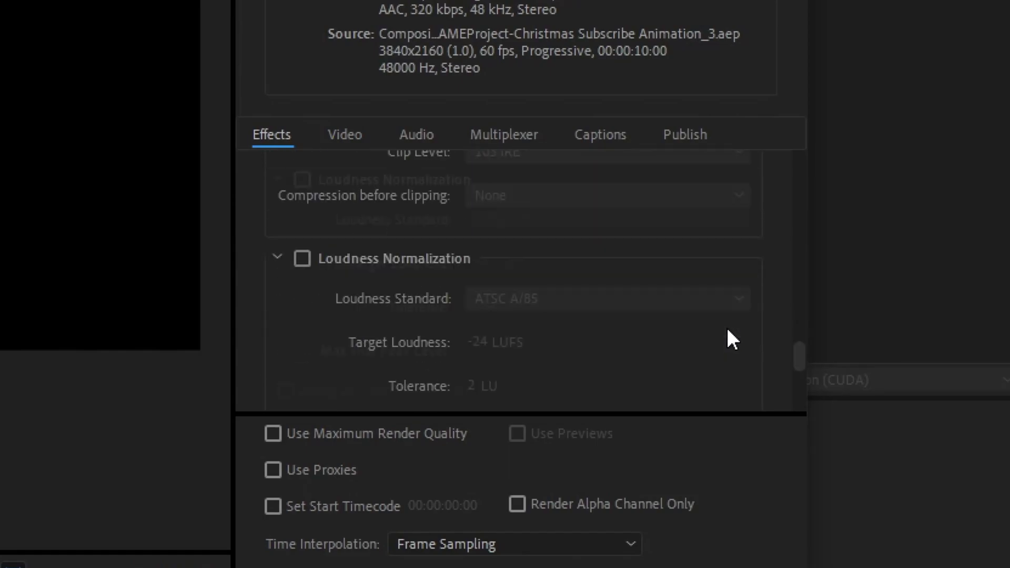
{"action": "scroll", "coordinate": [733, 340], "scroll_direction": "down", "scroll_amount": 8}
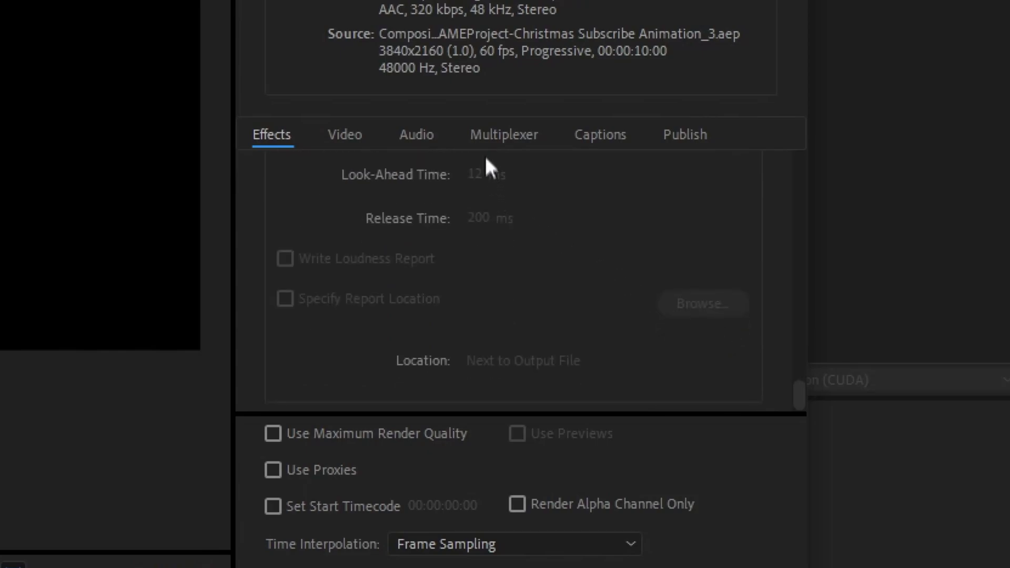
{"action": "left_click", "coordinate": [413, 138]}
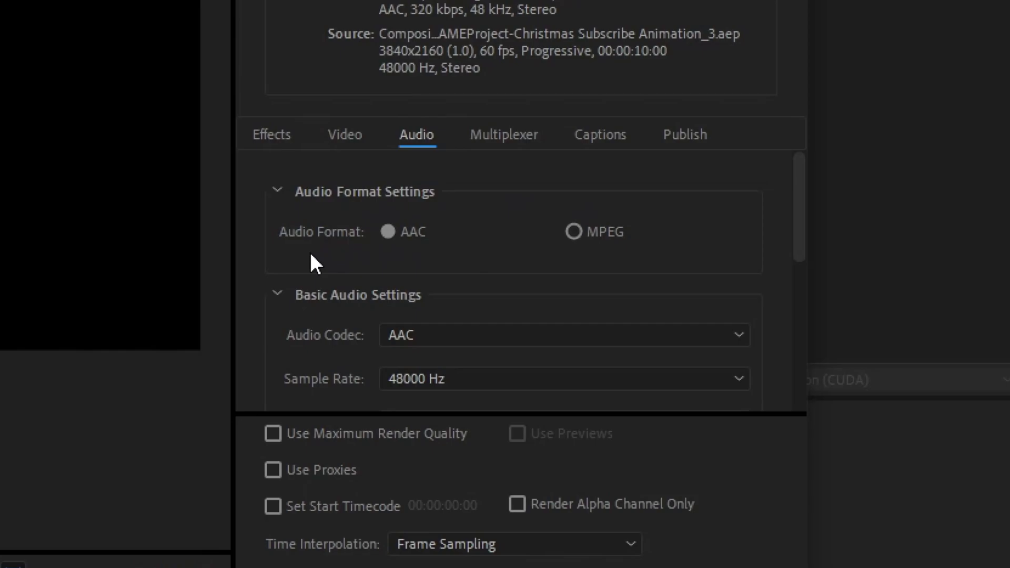
{"action": "scroll", "coordinate": [396, 260], "scroll_direction": "down", "scroll_amount": 2}
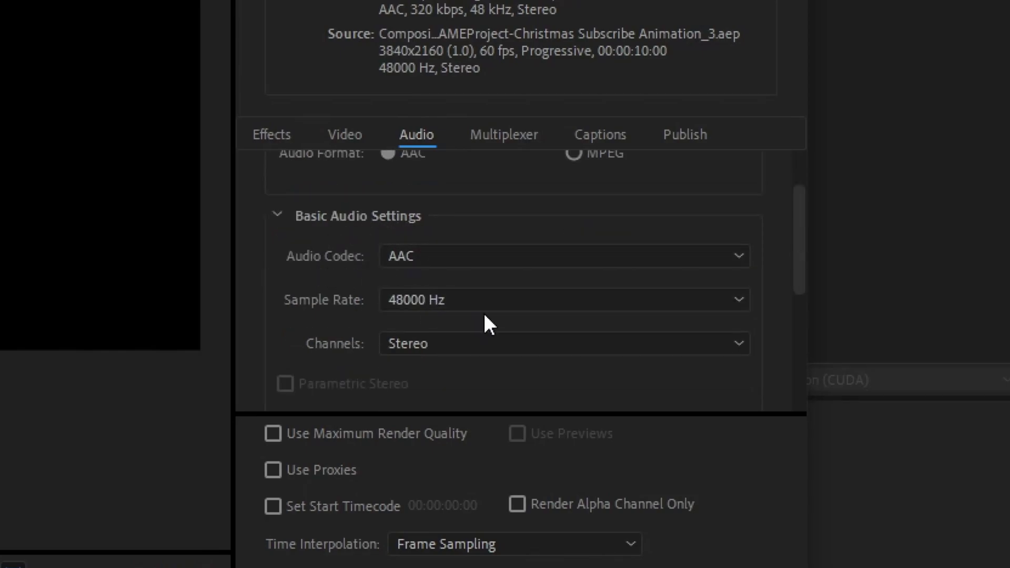
{"action": "scroll", "coordinate": [444, 350], "scroll_direction": "down", "scroll_amount": 1}
{"action": "scroll", "coordinate": [450, 363], "scroll_direction": "down", "scroll_amount": 2}
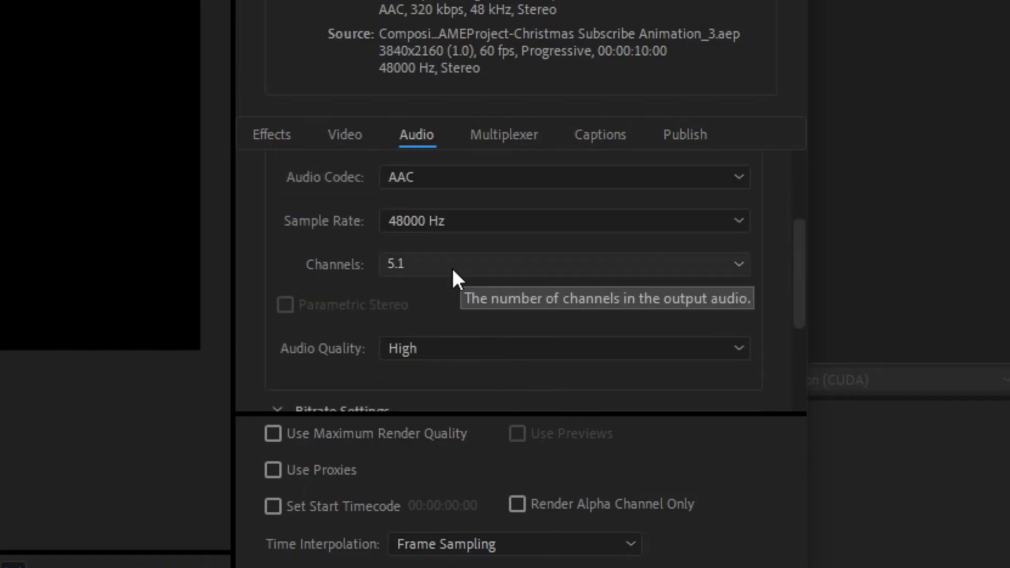
{"action": "scroll", "coordinate": [449, 271], "scroll_direction": "up", "scroll_amount": 1}
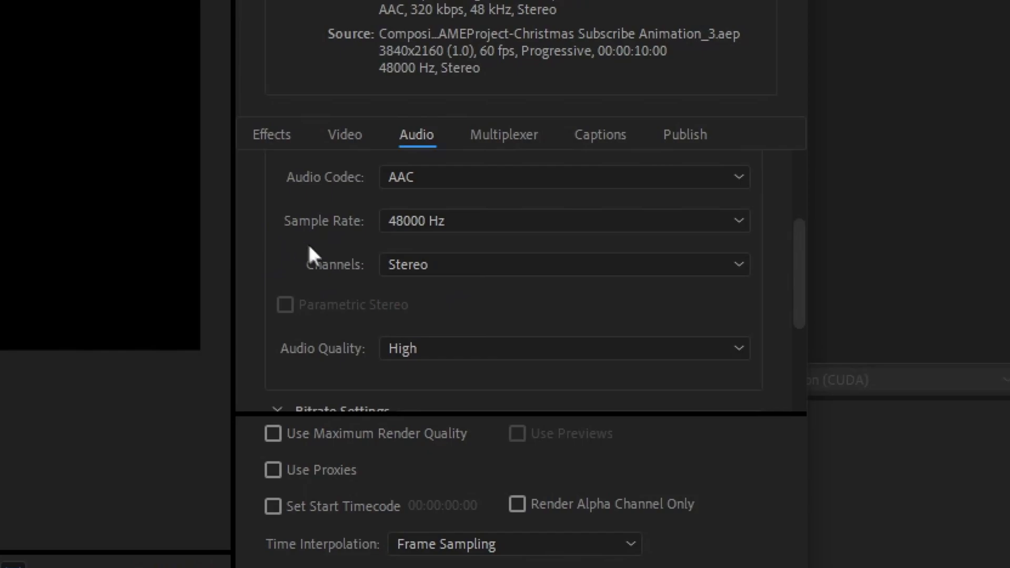
{"action": "scroll", "coordinate": [334, 303], "scroll_direction": "down", "scroll_amount": 2}
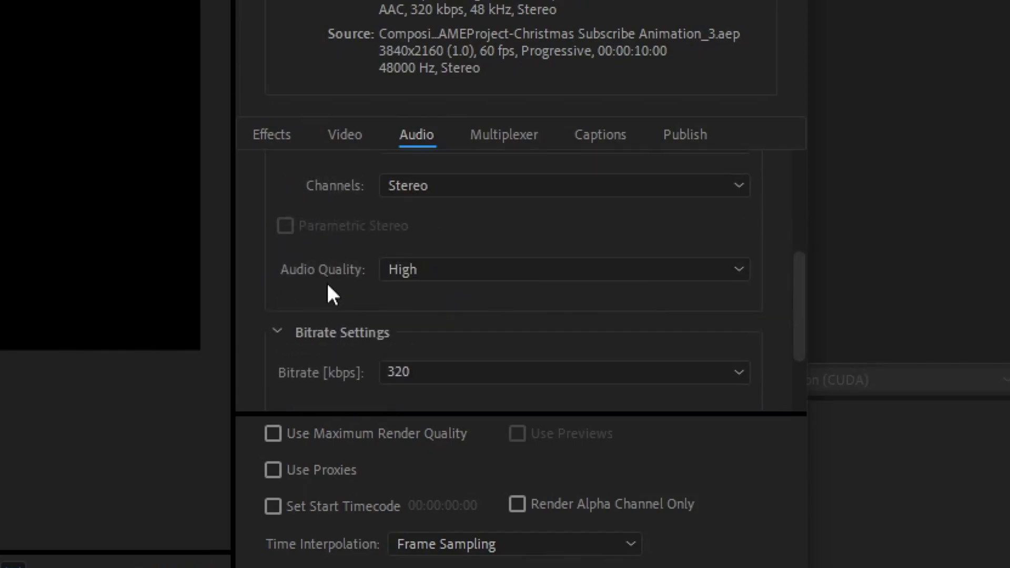
{"action": "scroll", "coordinate": [336, 361], "scroll_direction": "down", "scroll_amount": 2}
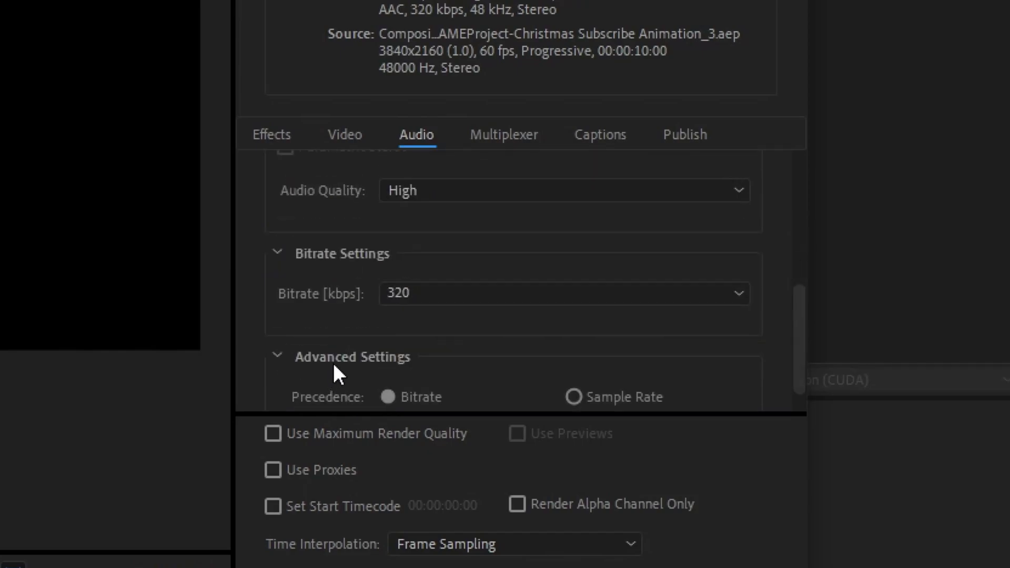
{"action": "scroll", "coordinate": [334, 369], "scroll_direction": "down", "scroll_amount": 1}
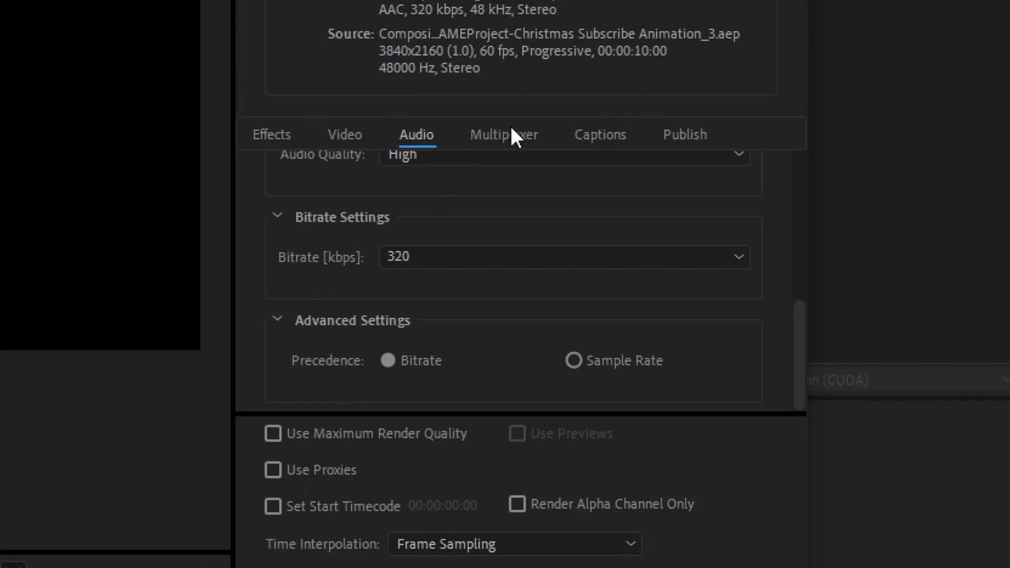
Keep the Multiplexer container as MP4 with Standard compatibility.
{"action": "left_click", "coordinate": [518, 137]}
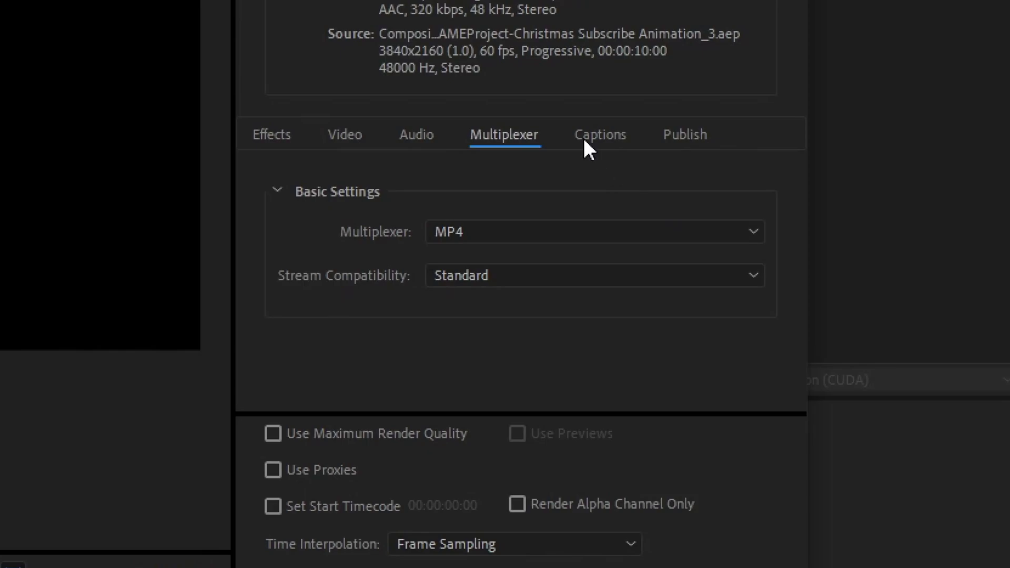
{"action": "left_click", "coordinate": [482, 233]}
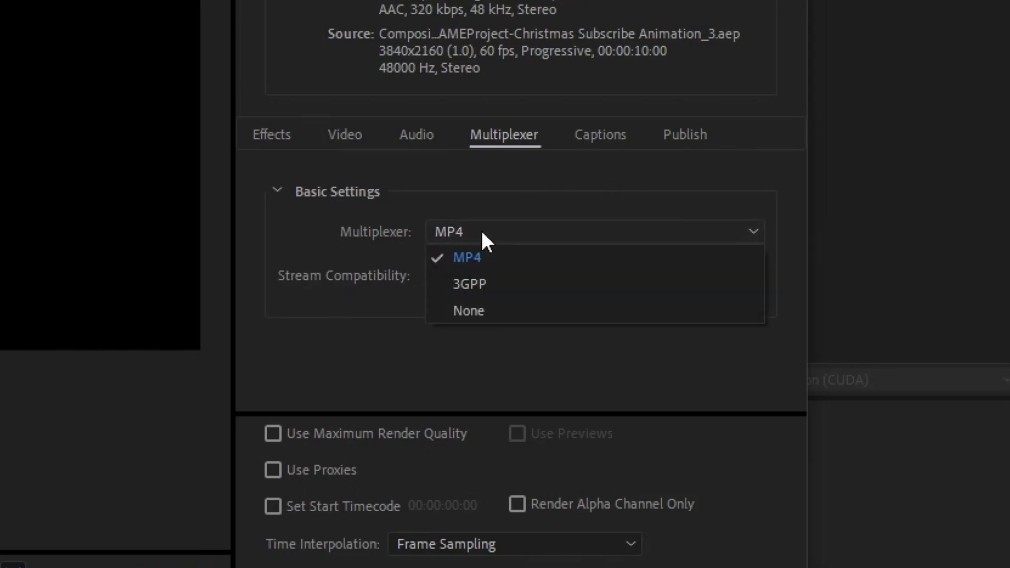
{"action": "left_click", "coordinate": [466, 237]}
{"action": "left_click", "coordinate": [510, 307]}
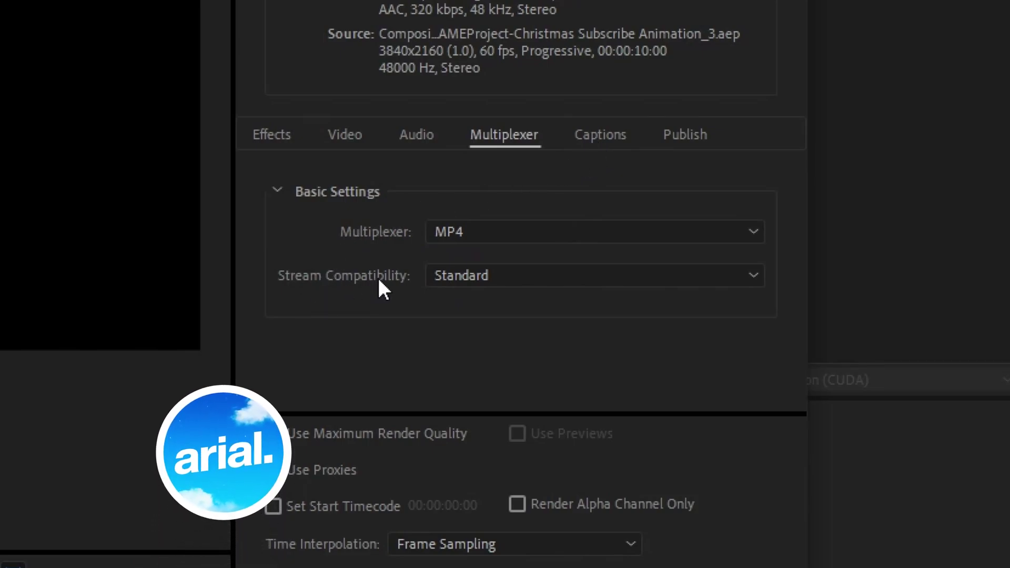
Review the Captions tab and the Publish destinations, leaving all publishing, including Facebook, off.
{"action": "left_click", "coordinate": [600, 145]}
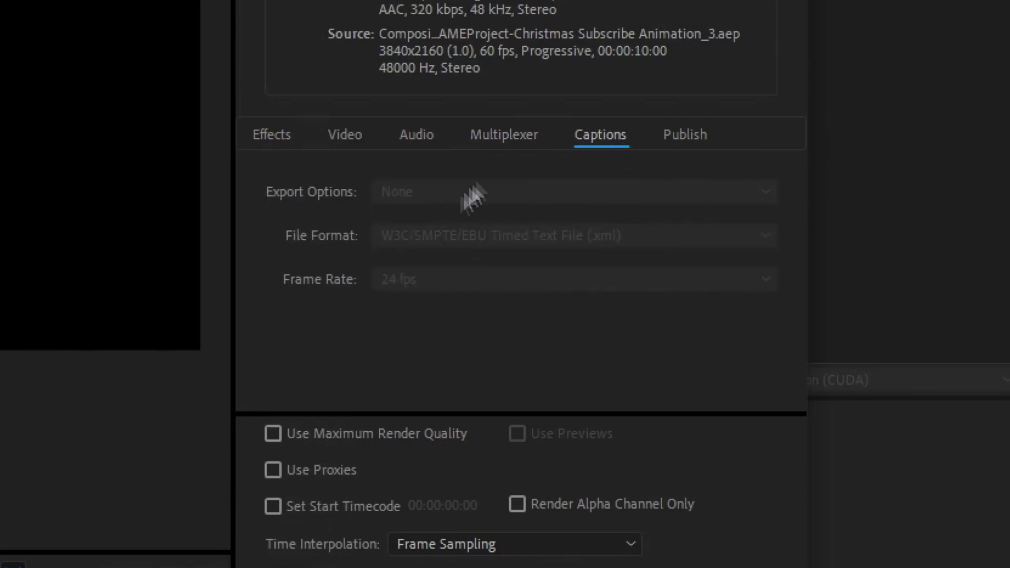
{"action": "left_click", "coordinate": [683, 132]}
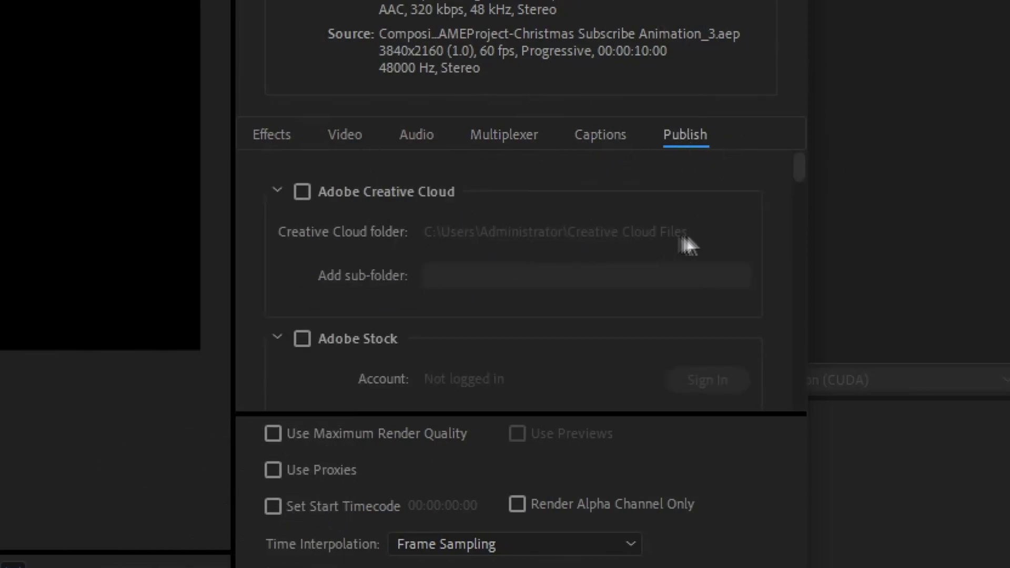
{"action": "scroll", "coordinate": [716, 244], "scroll_direction": "down", "scroll_amount": 5}
{"action": "scroll", "coordinate": [696, 249], "scroll_direction": "down", "scroll_amount": 10}
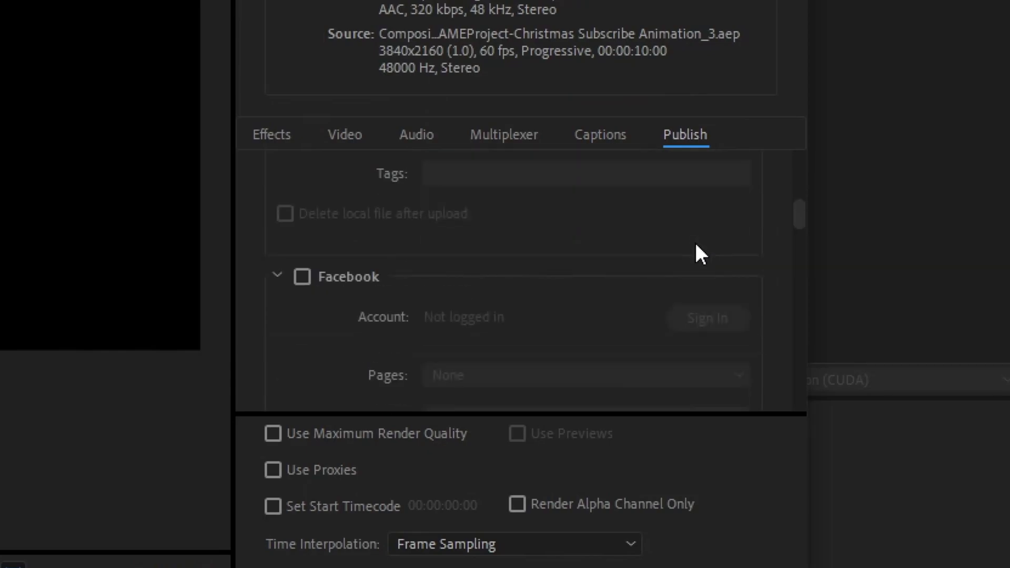
{"action": "left_click_drag", "start_coordinate": [799, 258], "coordinate": [759, 168]}
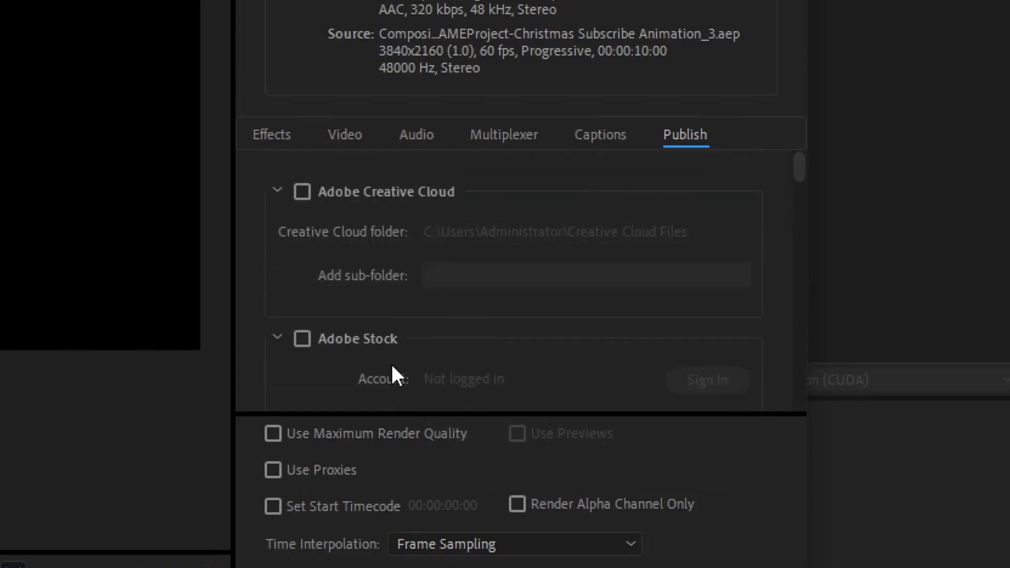
{"action": "scroll", "coordinate": [404, 214], "scroll_direction": "down", "scroll_amount": 3}
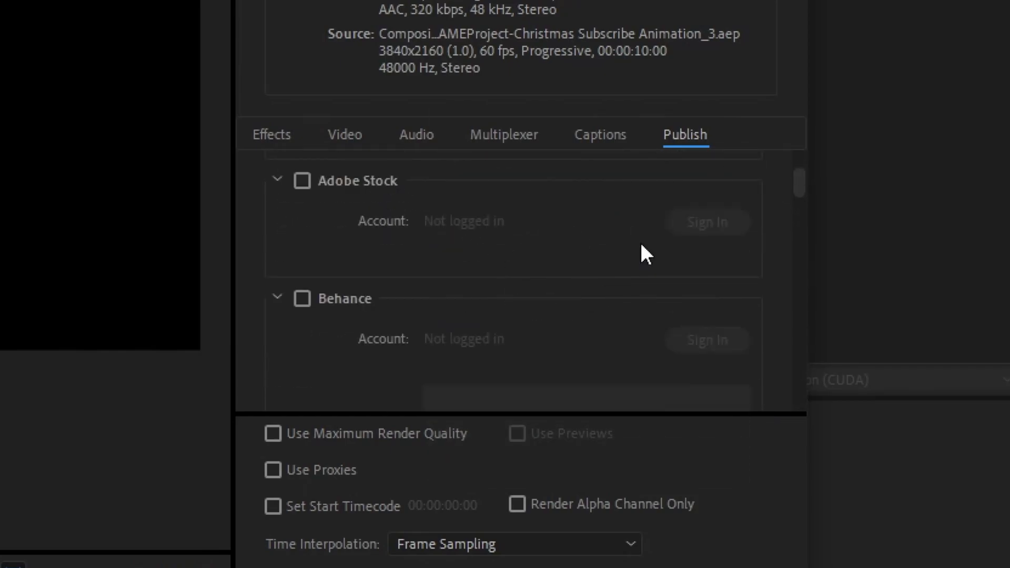
{"action": "scroll", "coordinate": [533, 330], "scroll_direction": "down", "scroll_amount": 5}
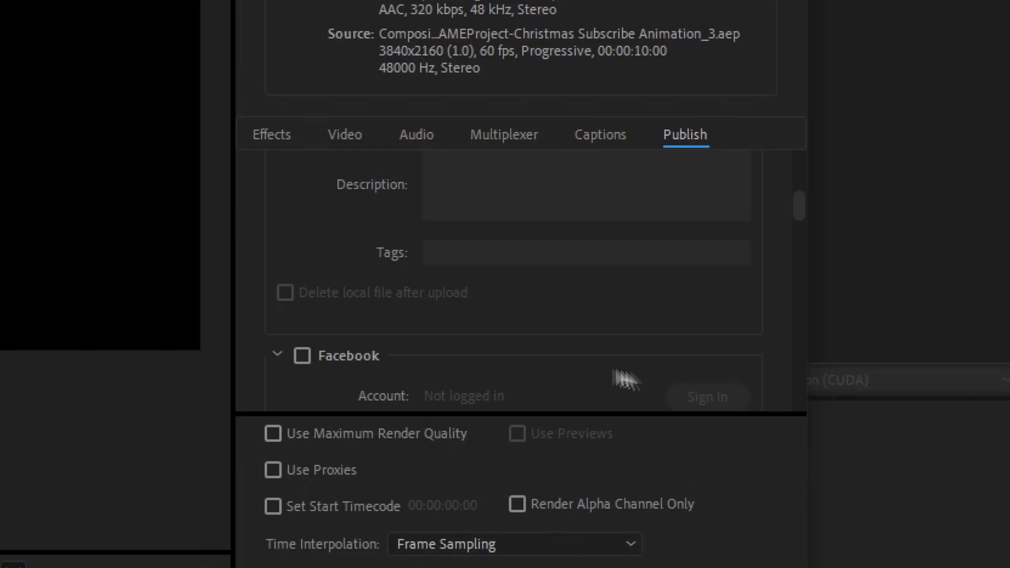
{"action": "left_click", "coordinate": [529, 559]}
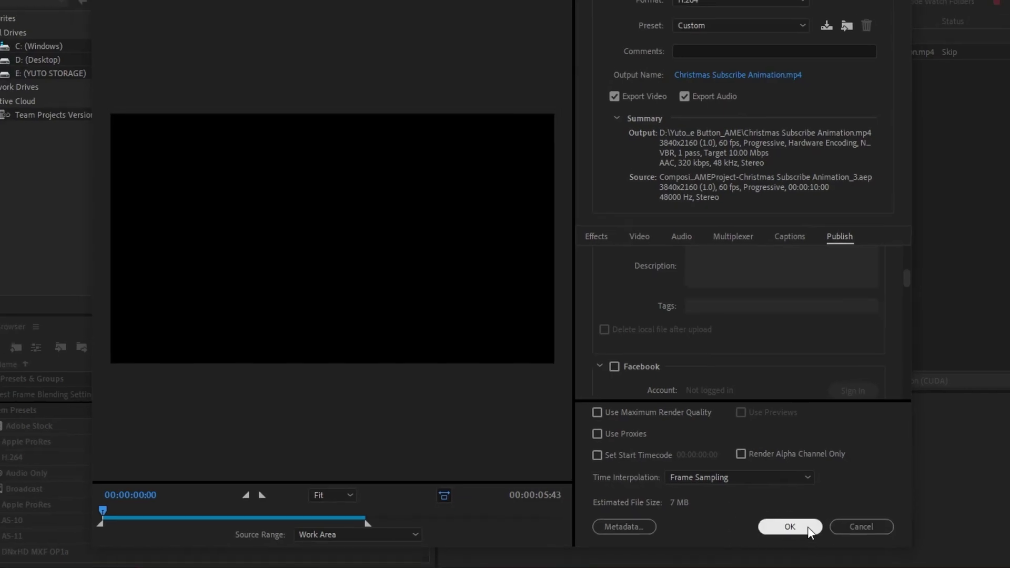
Accept the export settings, reopen them via the Custom preset and H.264 links, and accept each time.
{"action": "left_click", "coordinate": [807, 526]}
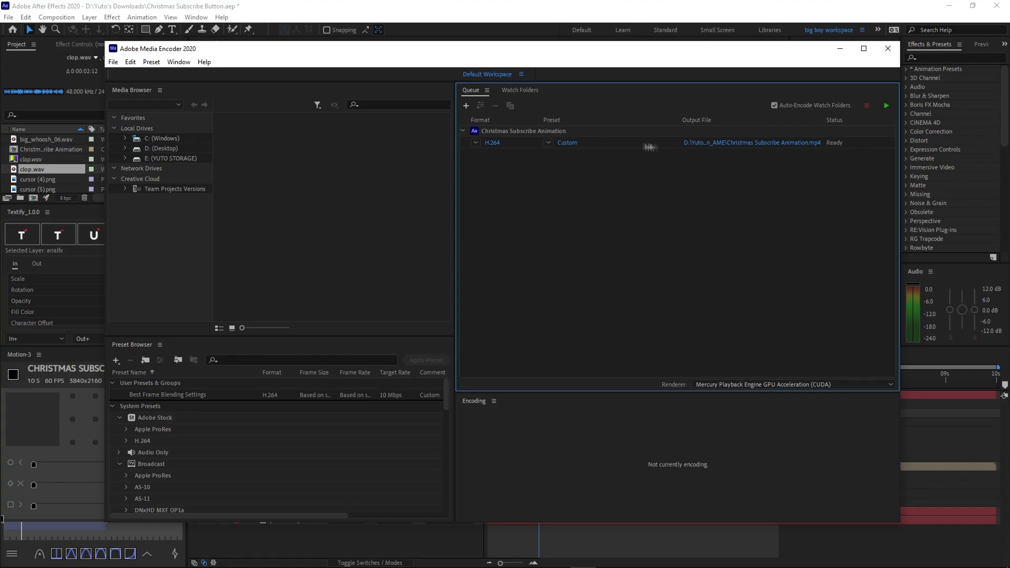
{"action": "left_click", "coordinate": [569, 143]}
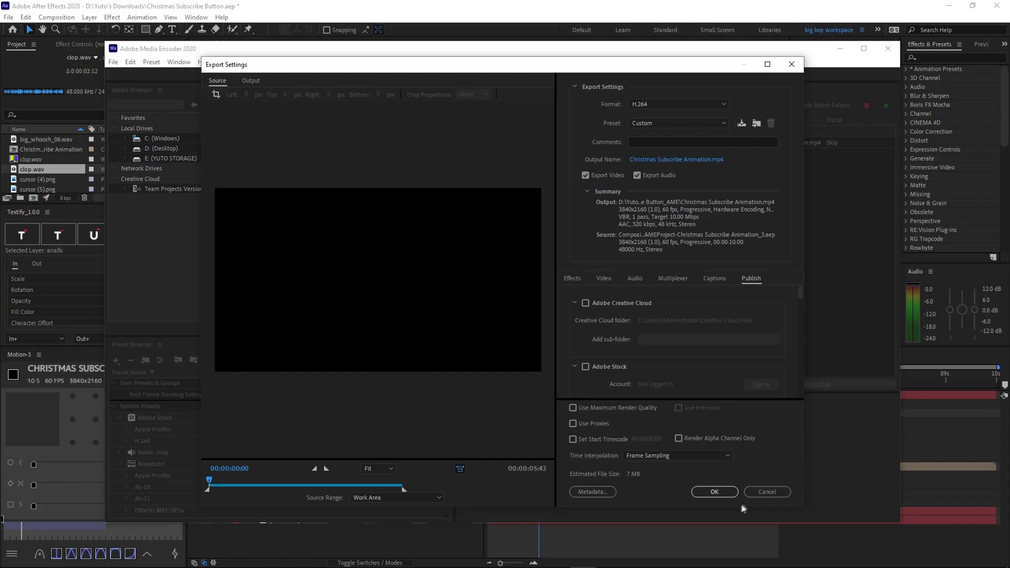
{"action": "left_click", "coordinate": [714, 492]}
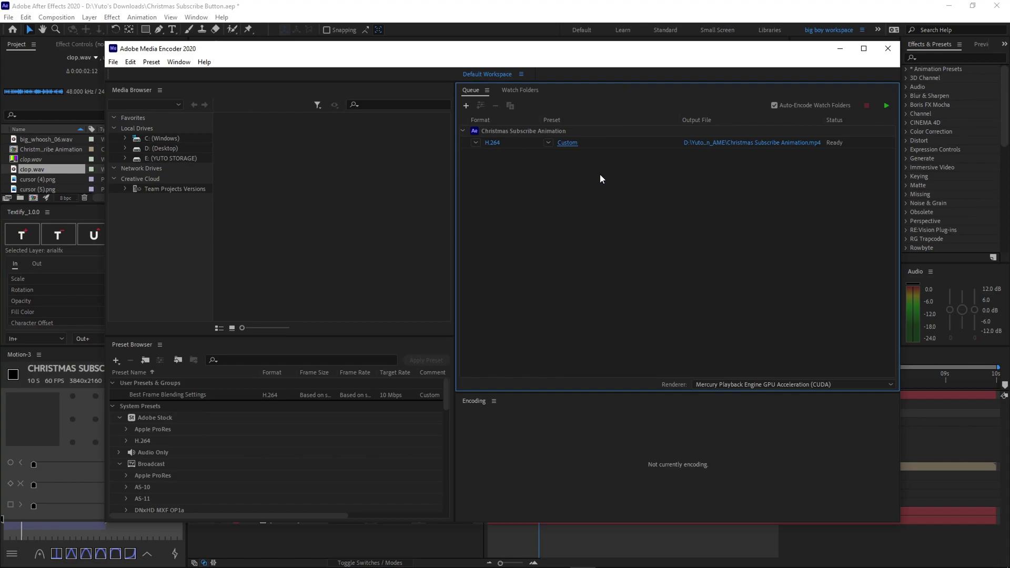
{"action": "left_click", "coordinate": [494, 145]}
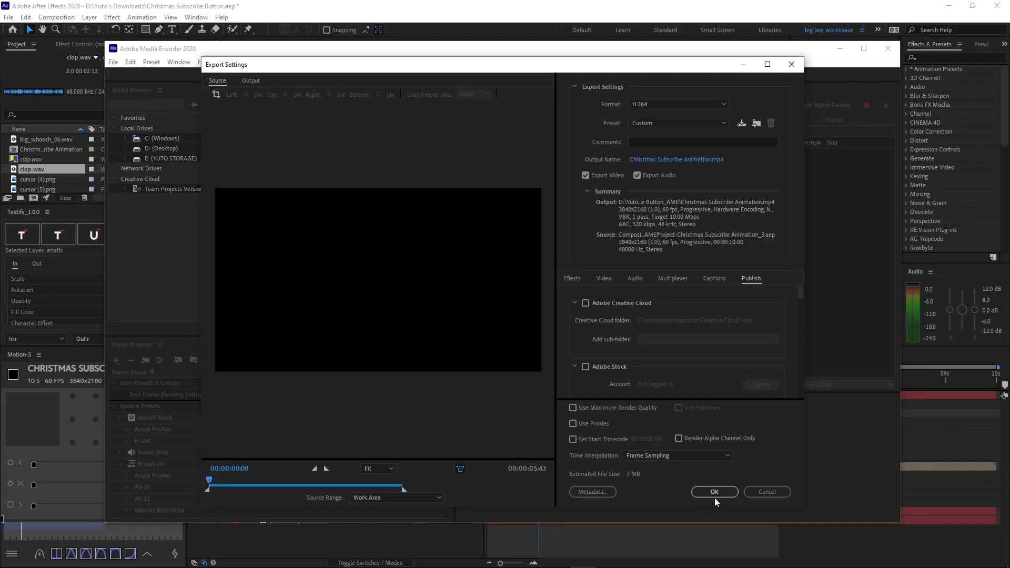
{"action": "left_click", "coordinate": [714, 492]}
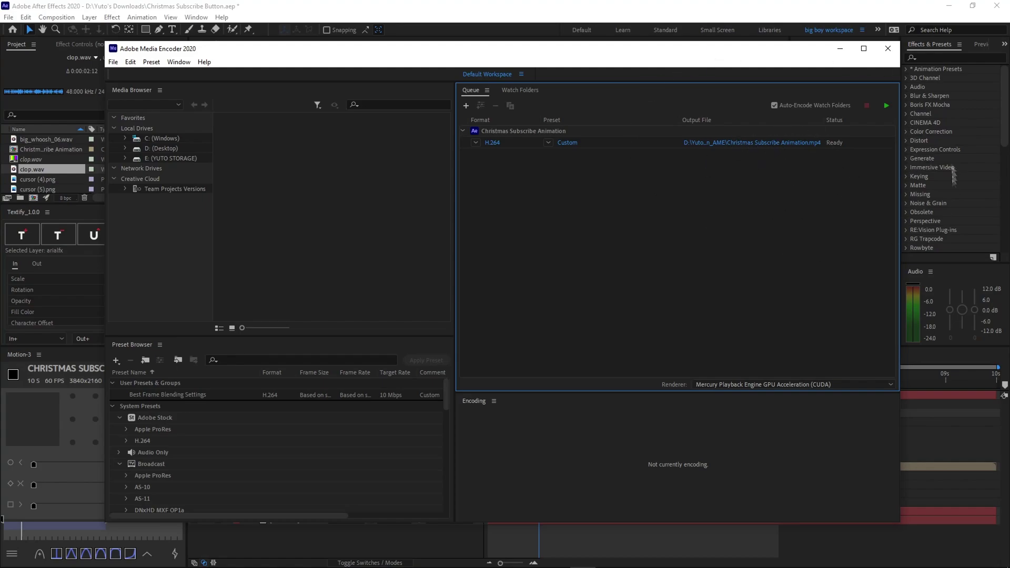
Start the queue to encode Christmas Subscribe Animation.mp4.
{"action": "left_click", "coordinate": [886, 107]}
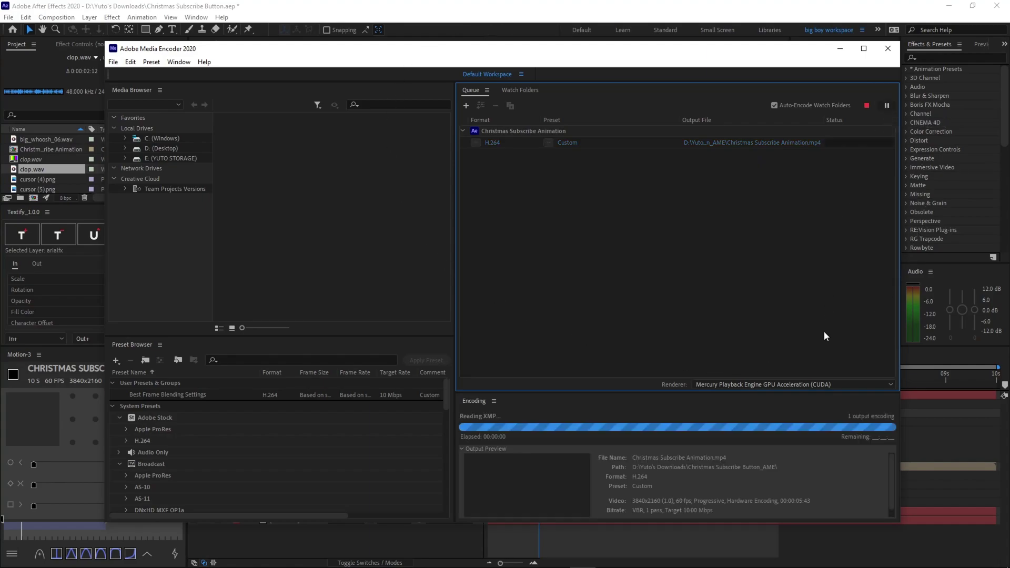